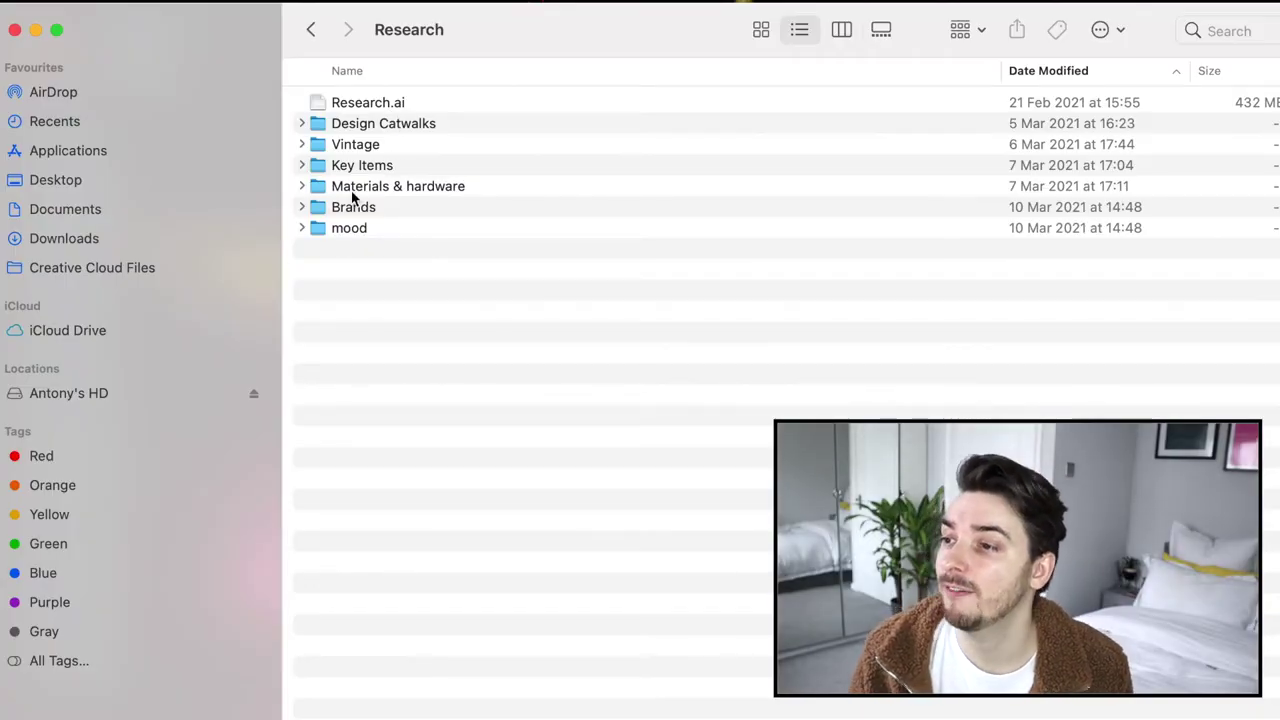
Step: Look through the research images stored in the Design Catwalks folder and the Vintage folder
double_click(375, 123)
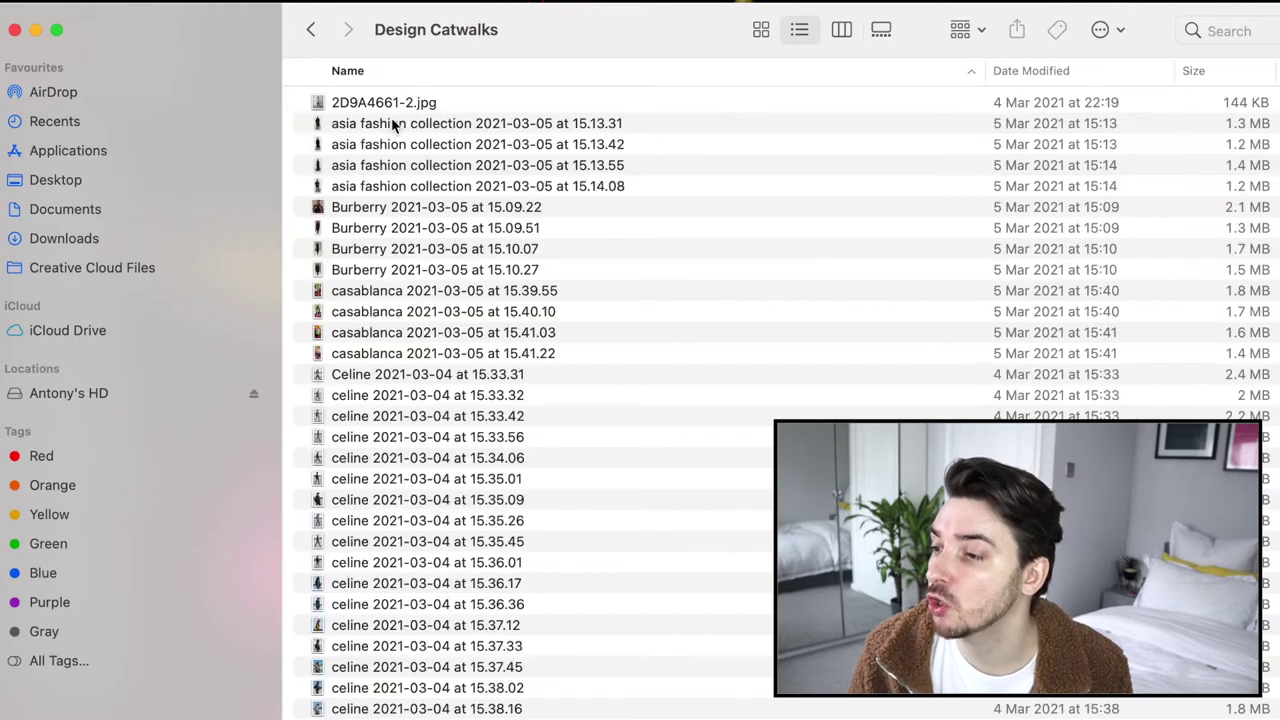
scroll(544, 423, "down", 15)
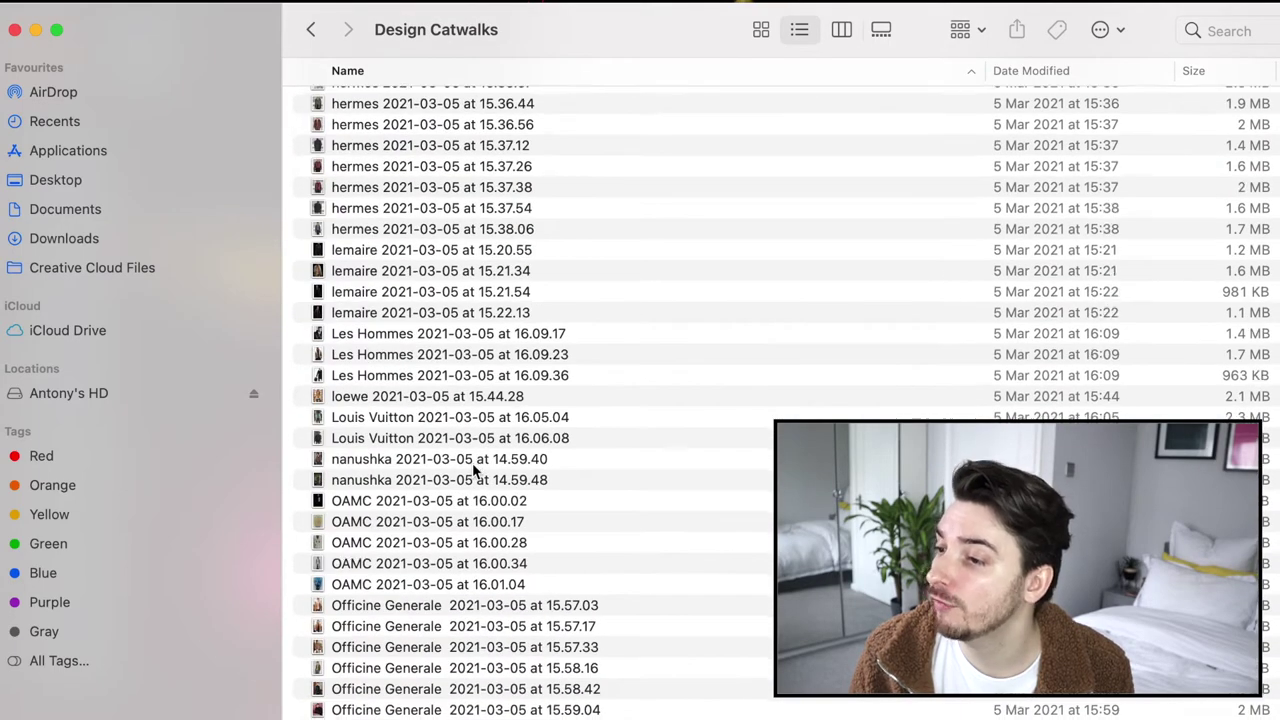
scroll(474, 470, "up", 15)
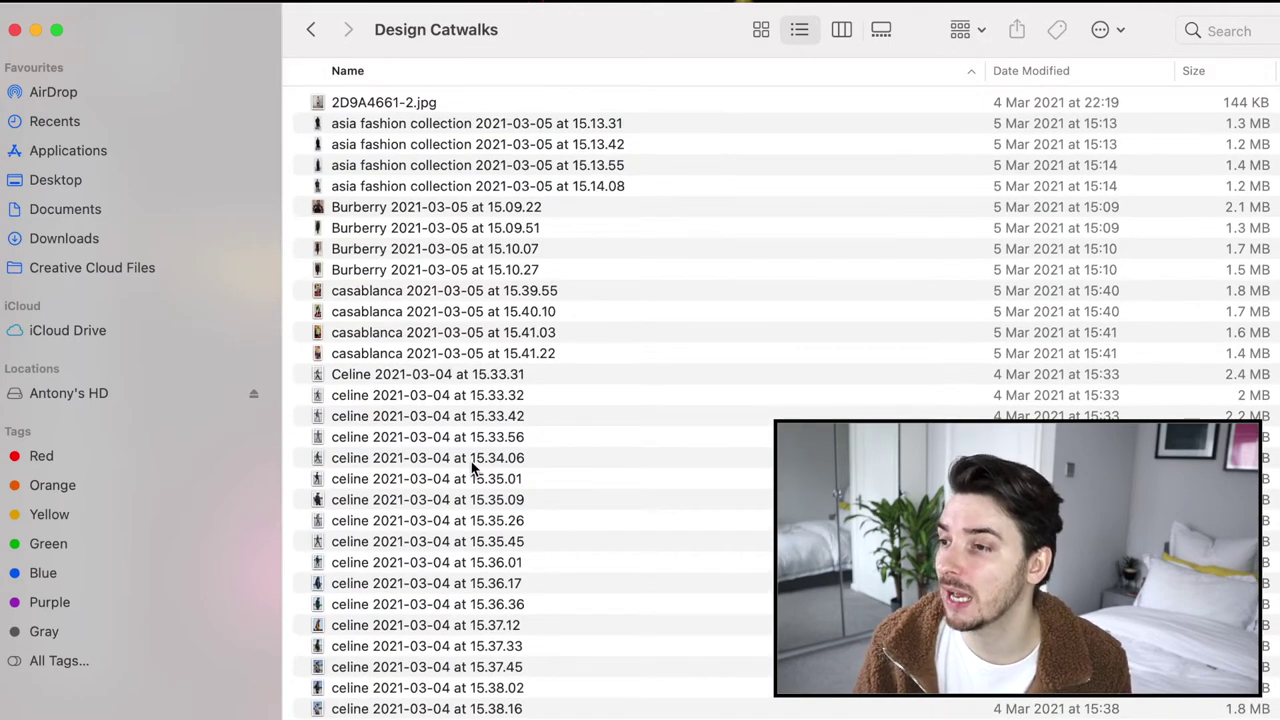
left_click(309, 31)
double_click(368, 144)
scroll(555, 230, "down", 15)
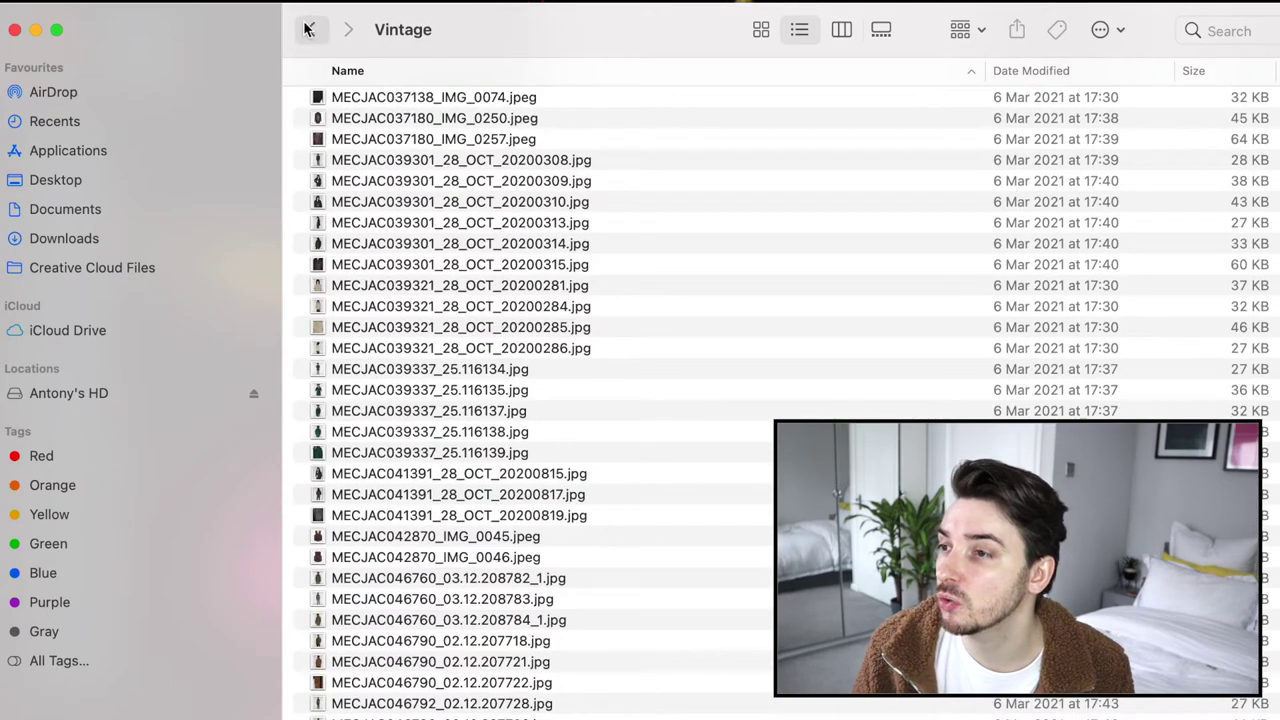
Step: Open the Key Items folder and look through its garment images, from aviators and gilets to robe coats and varsity bombers
left_click(309, 31)
left_click(371, 170)
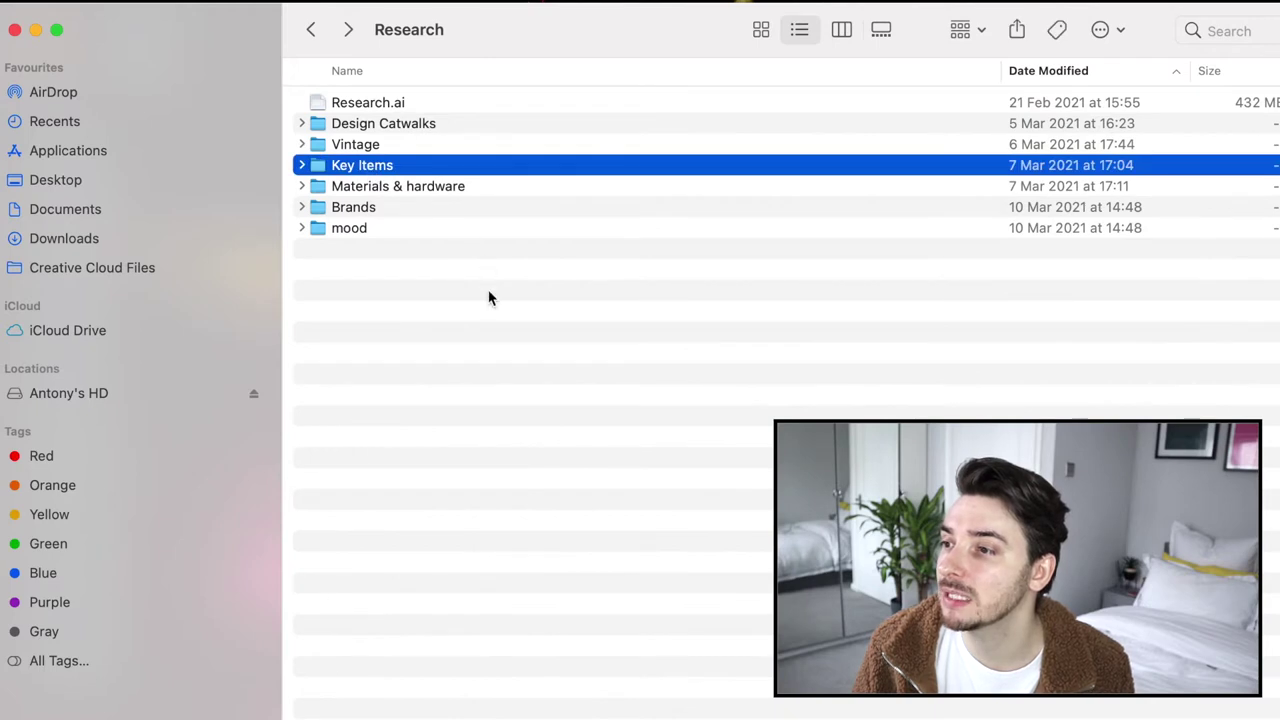
key("super+Down")
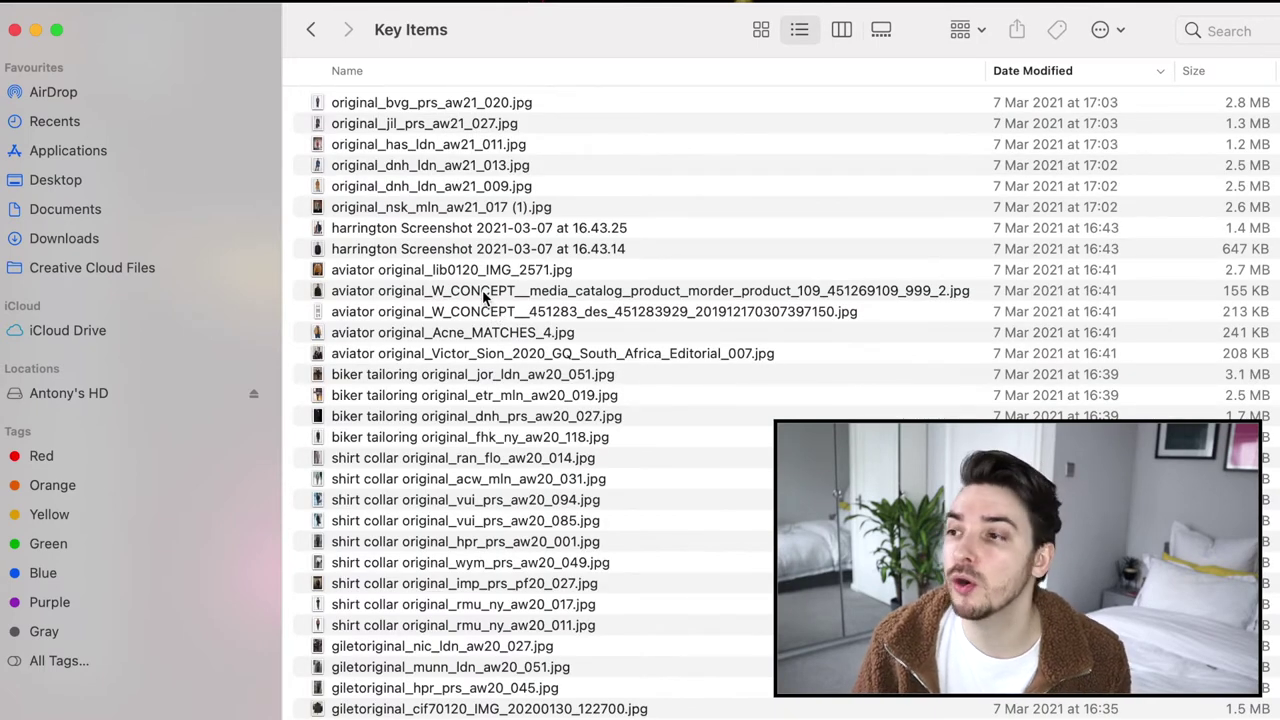
scroll(483, 296, "down", 10)
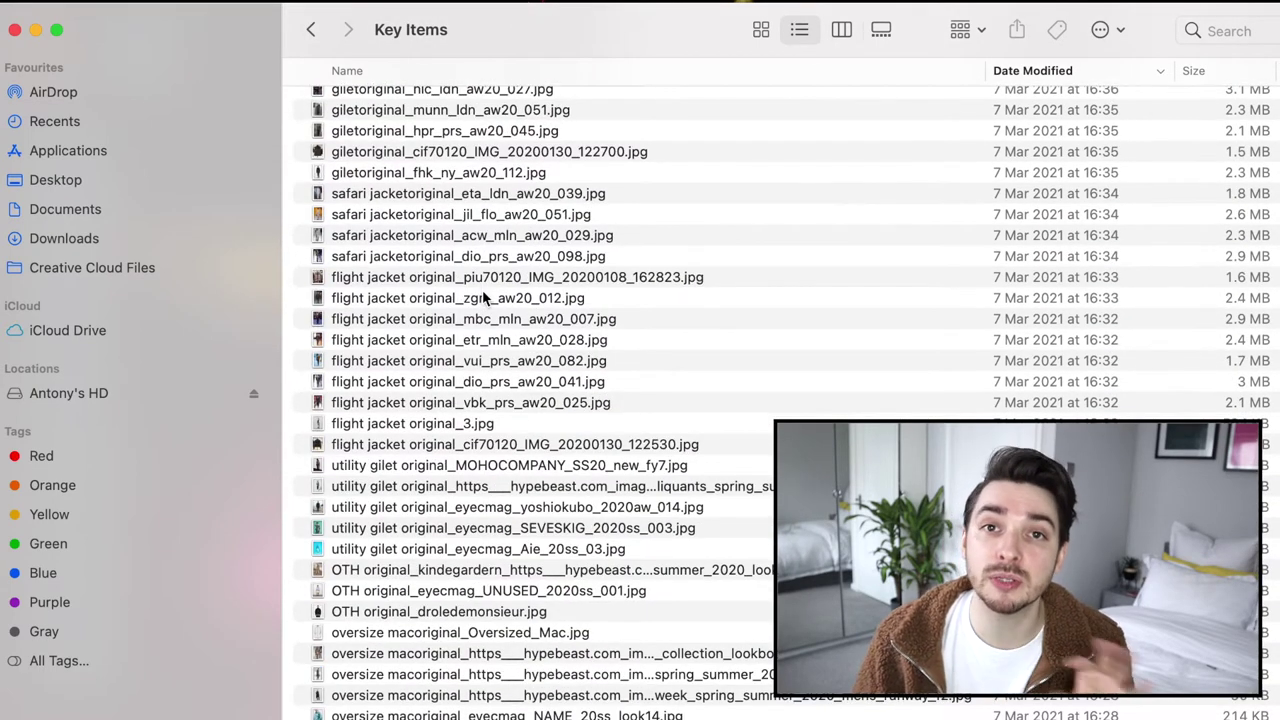
scroll(478, 298, "down", 20)
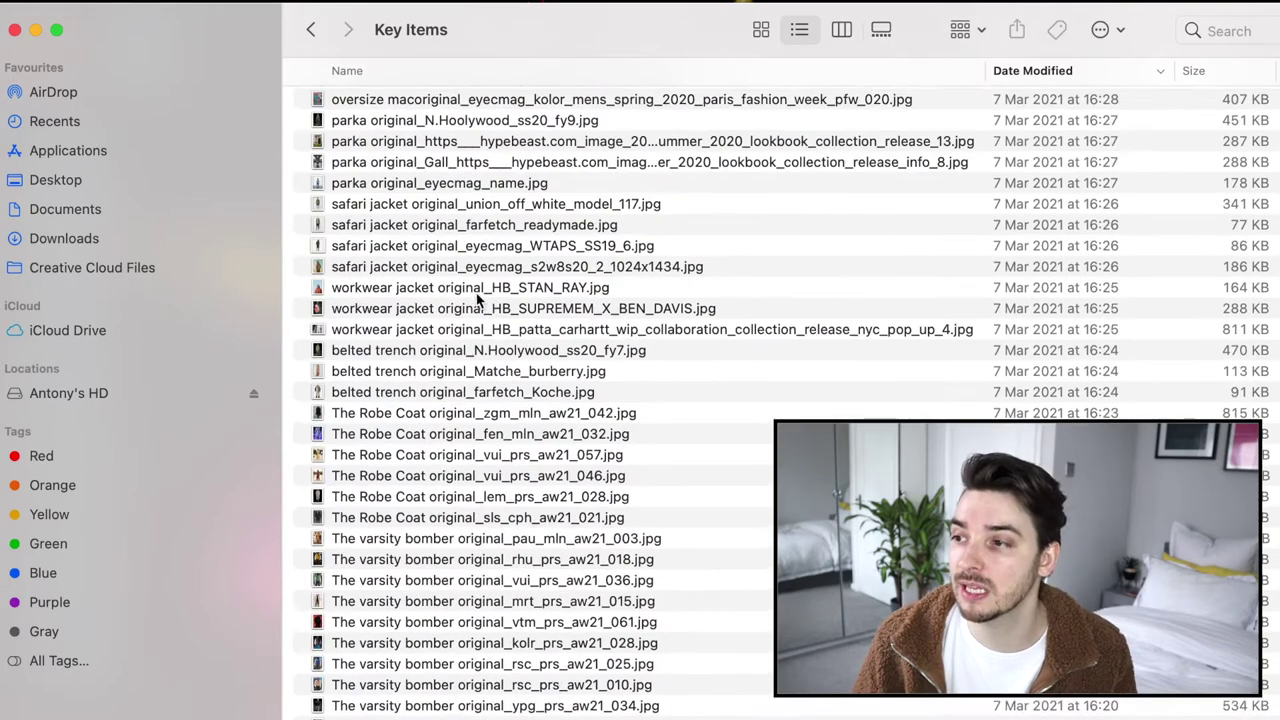
scroll(486, 314, "up", 15)
scroll(468, 288, "up", 10)
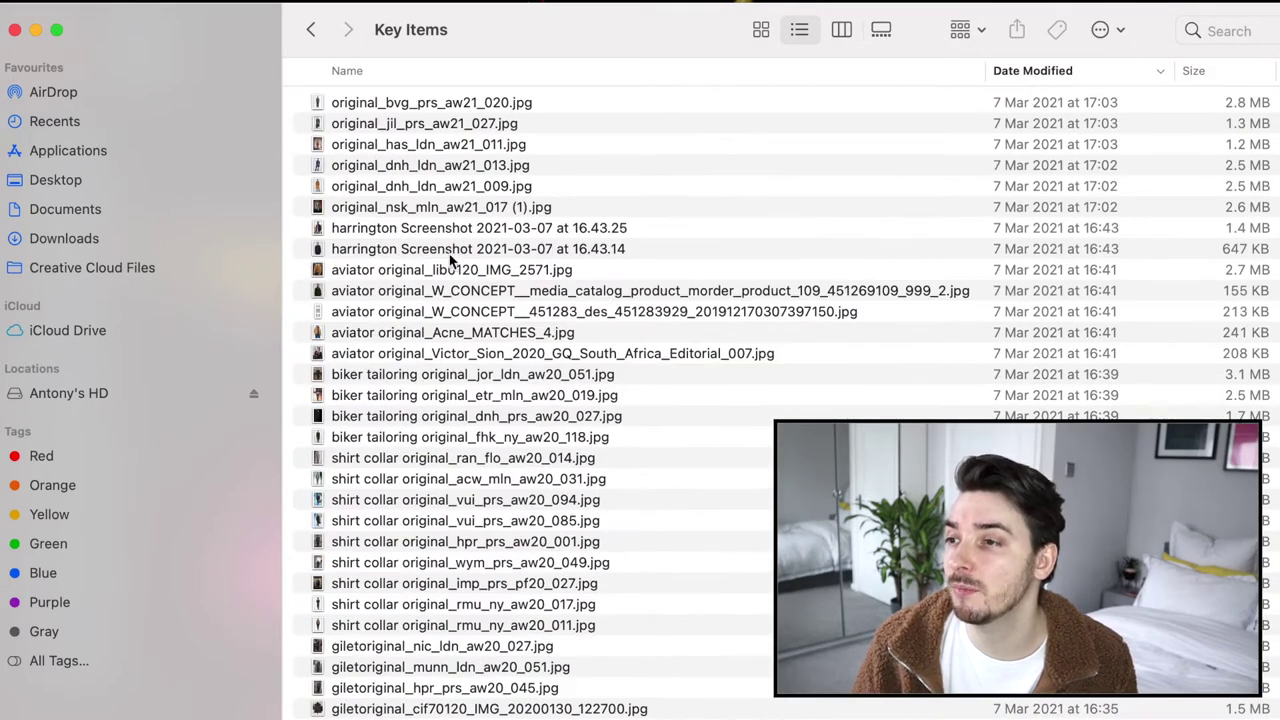
Step: Return to the Research folder and look through the files in its Materials & hardware folder
left_click(312, 31)
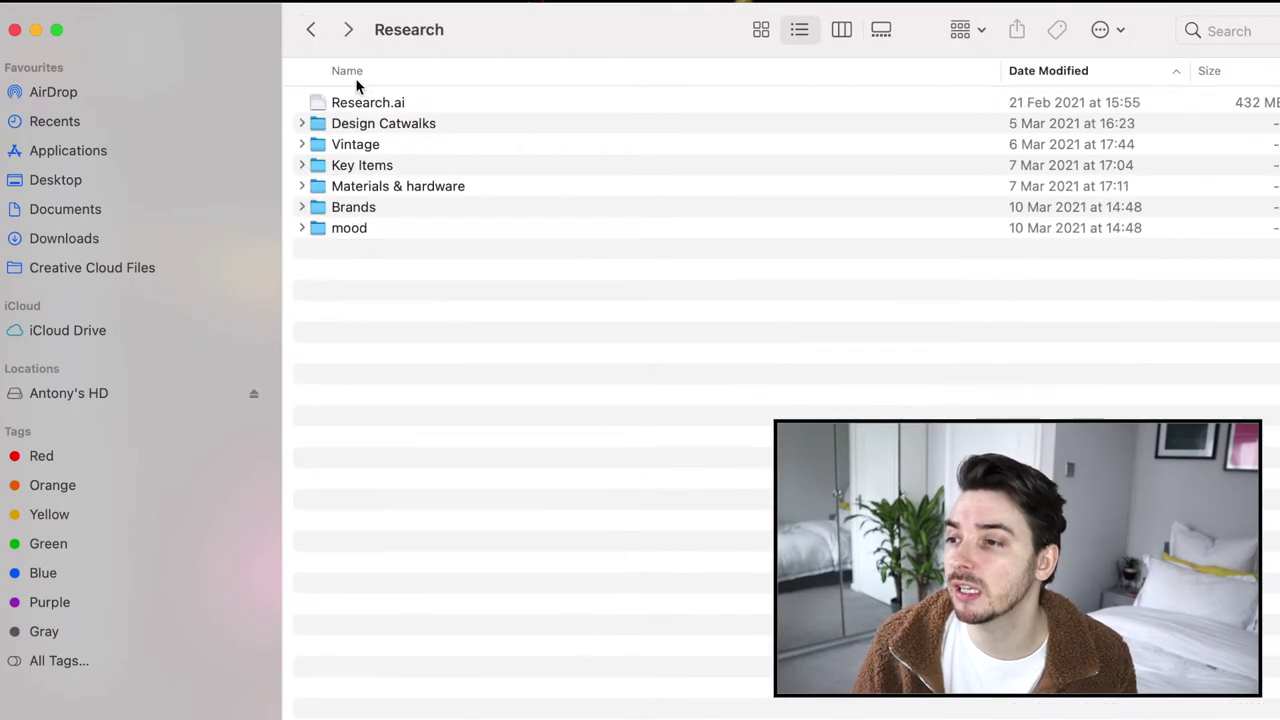
double_click(405, 190)
scroll(424, 312, "down", 6)
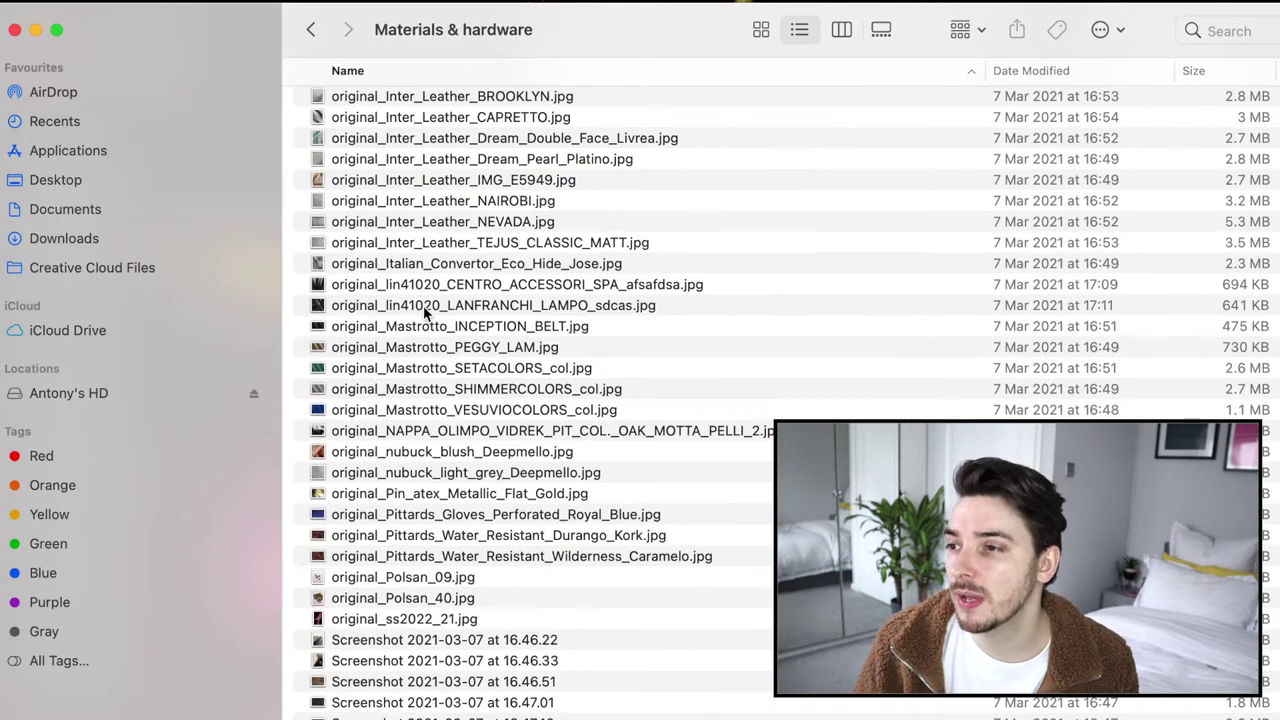
scroll(428, 318, "up", 5)
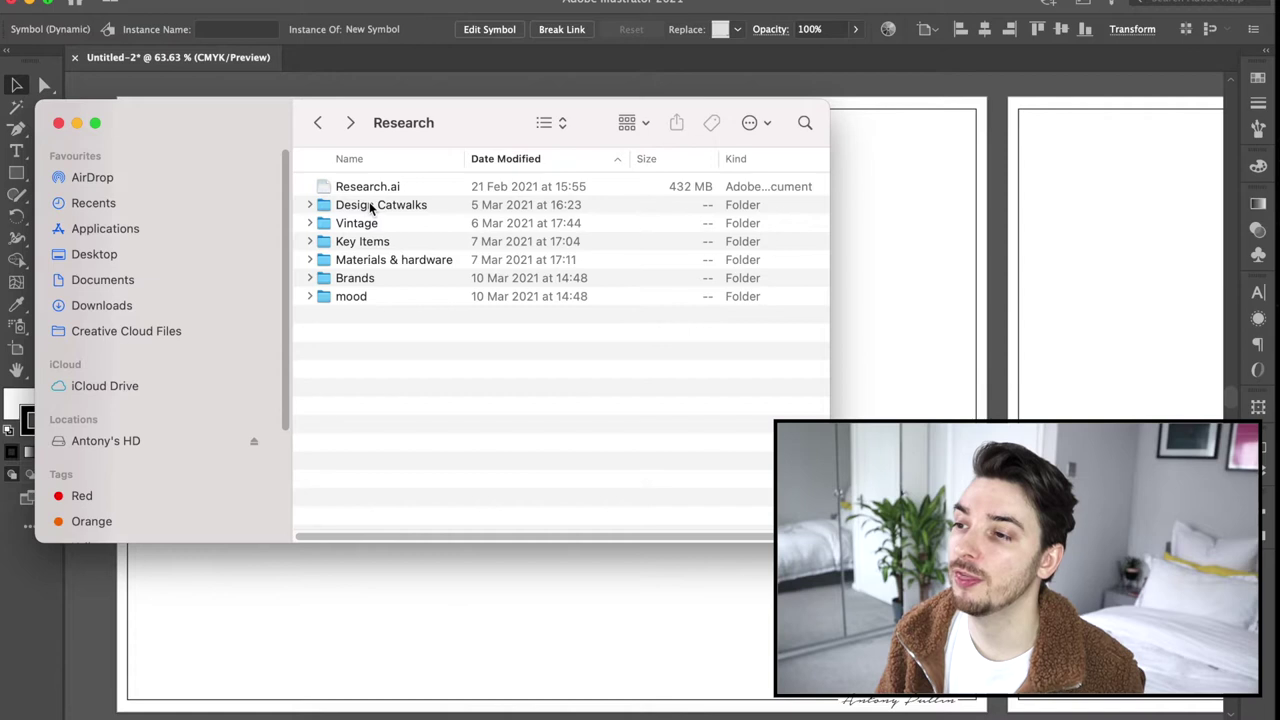
Step: Open the Design Catwalks folder and display its images as a gallery
double_click(370, 205)
left_click(565, 125)
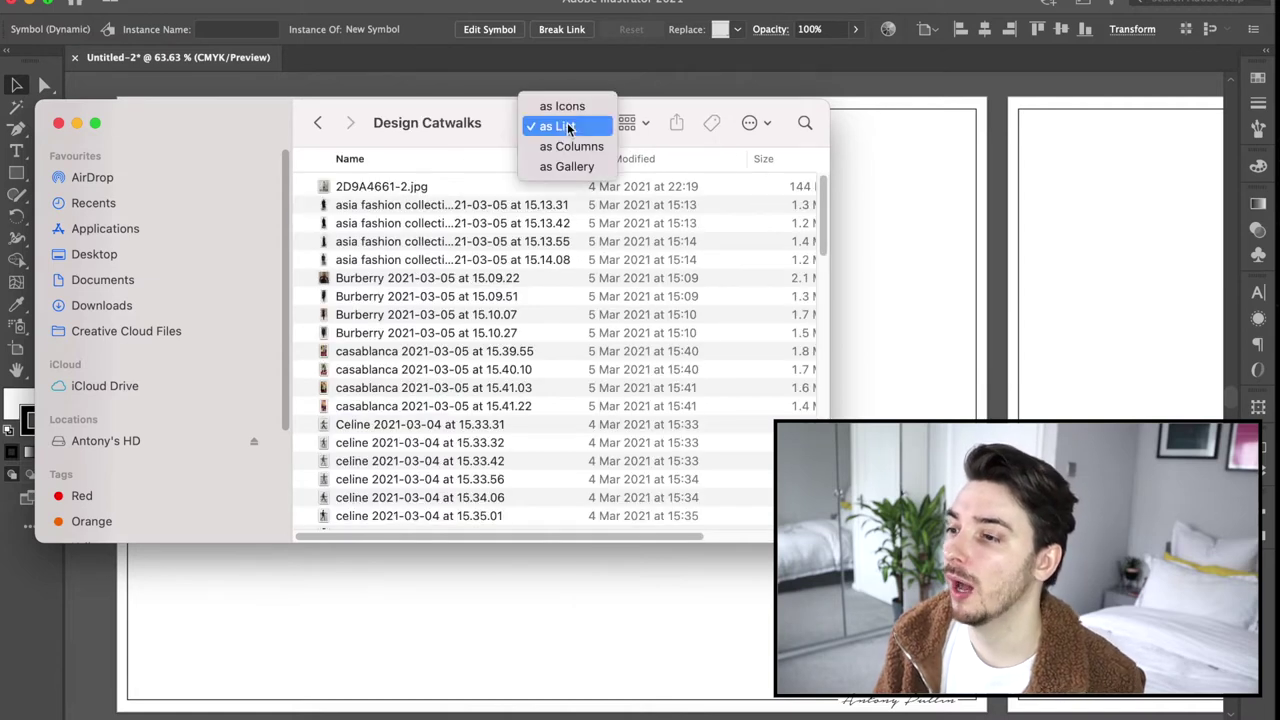
left_click(557, 170)
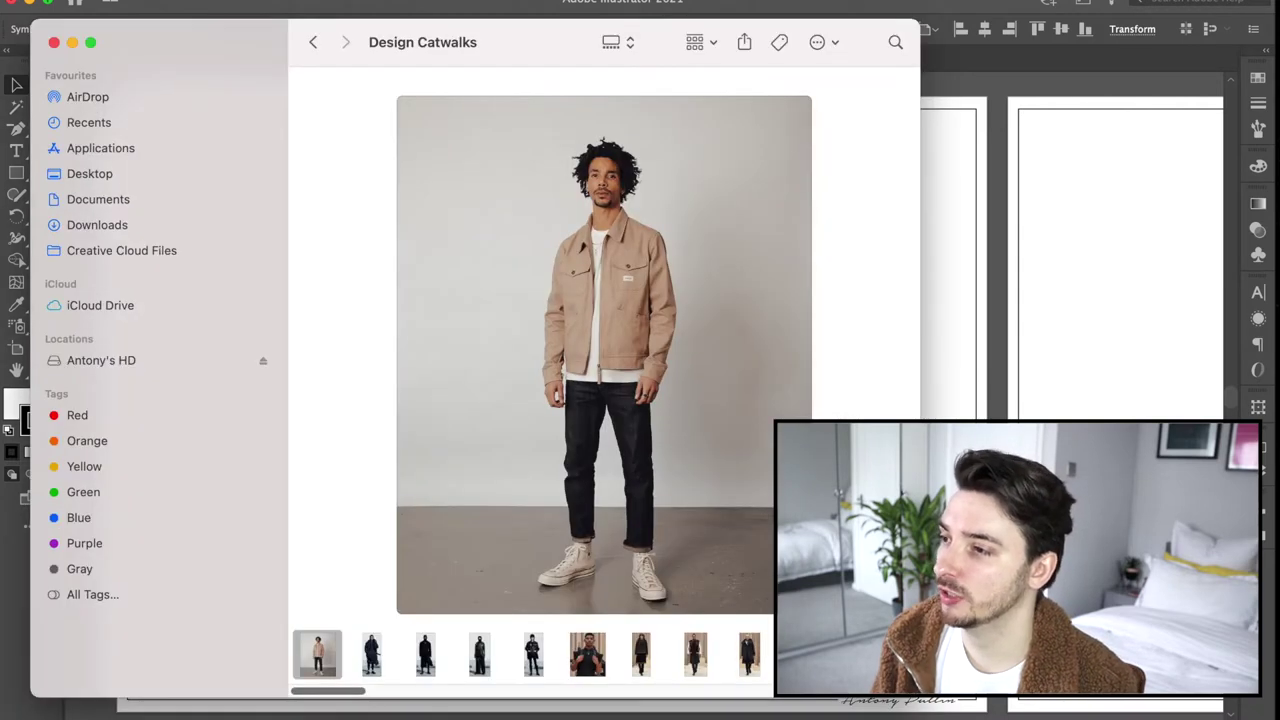
Step: Find the look with the long belted black coat and place that image in the Illustrator document
key("Right")
key("Right")
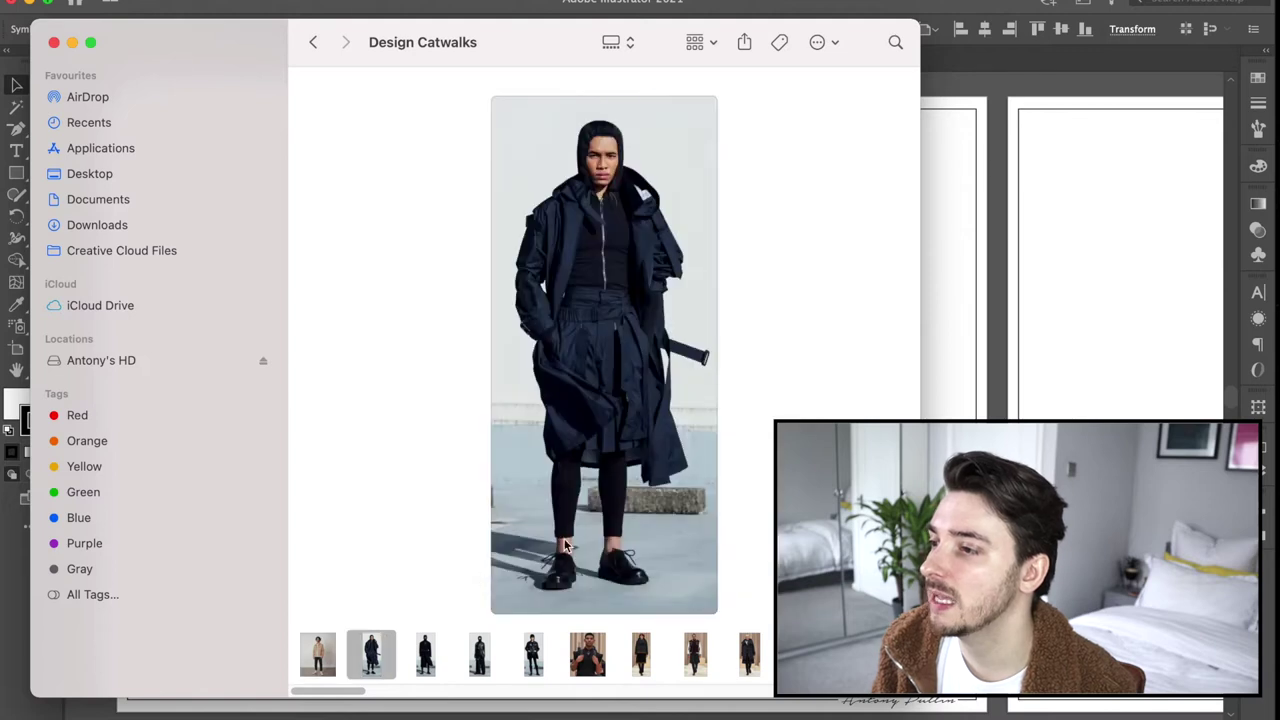
key("Left")
key("Right")
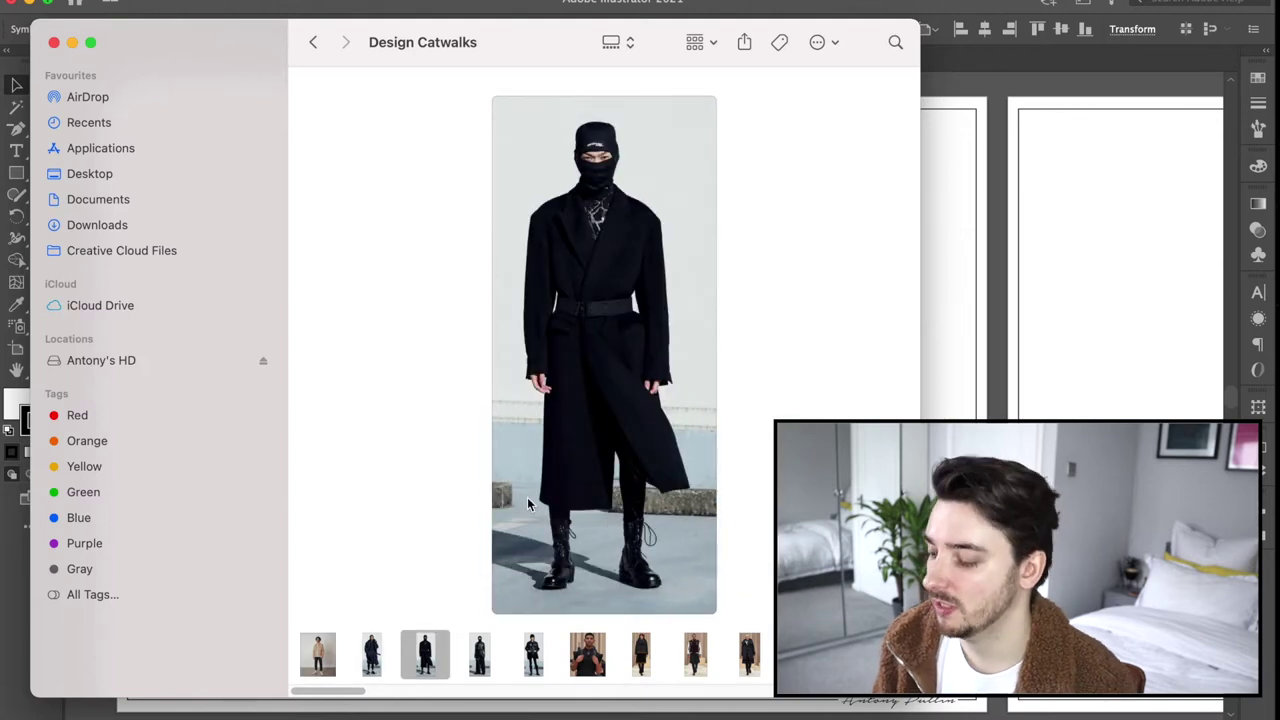
left_click_drag(558, 354, 1008, 367)
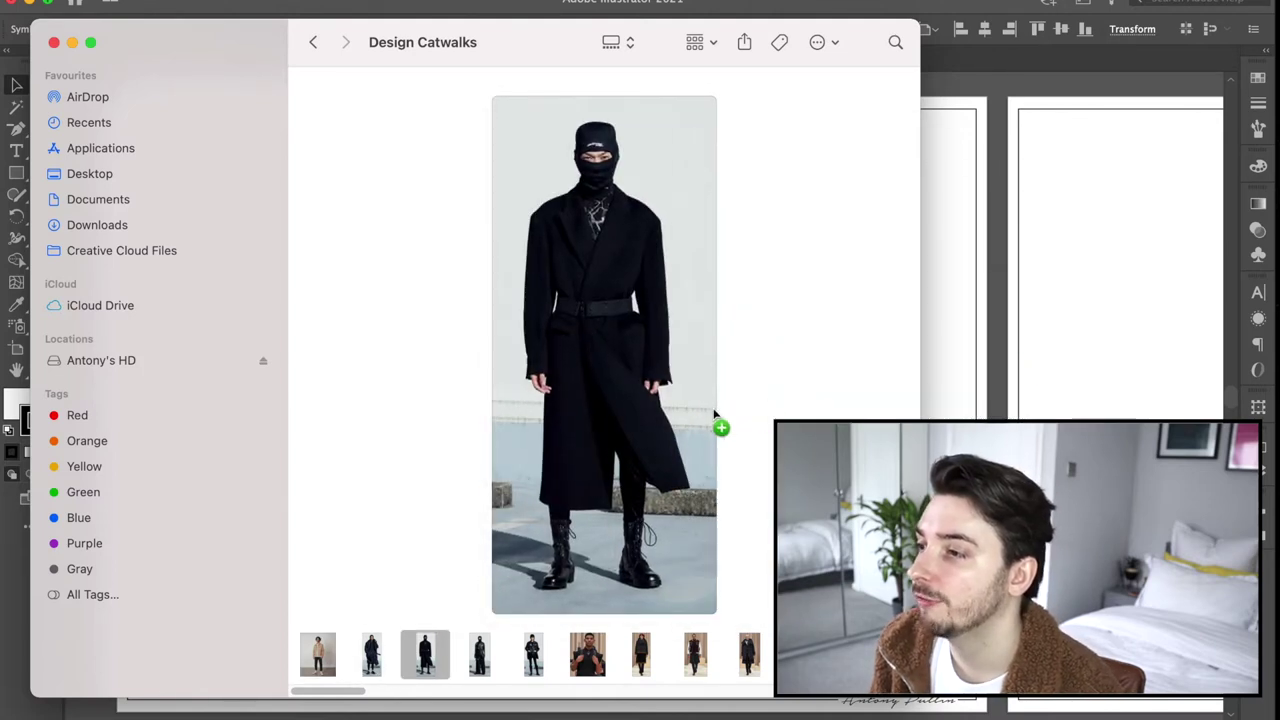
Step: Browse the following catwalk looks and place the yellow helmet and tie-dye shirt image in the Illustrator document
key("Right")
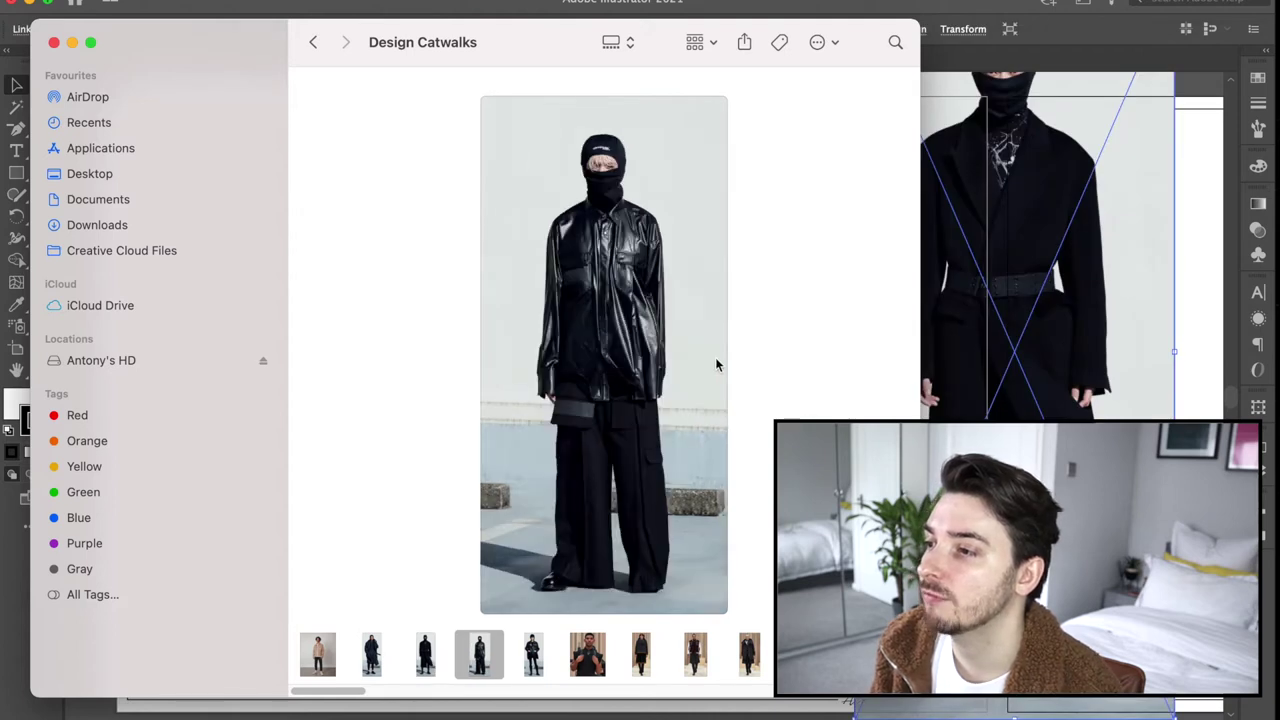
key("Right")
key("Right")
key("Right")
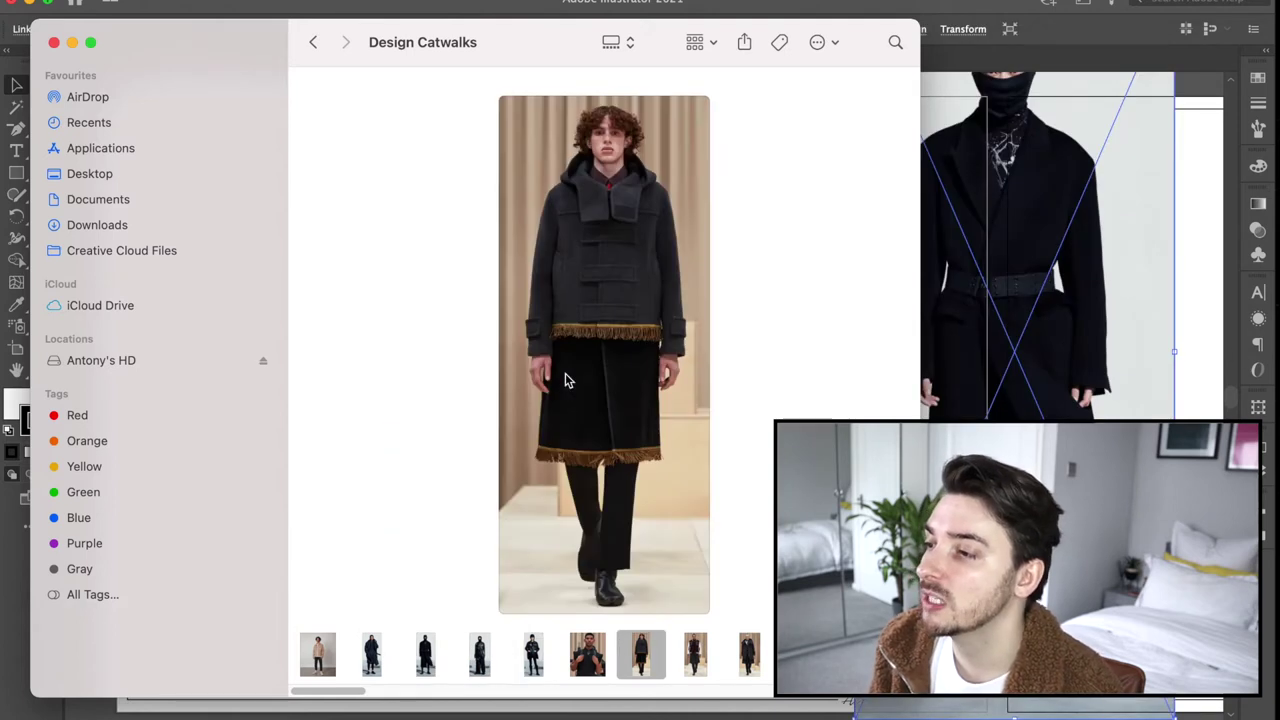
key("Right")
key("Right")
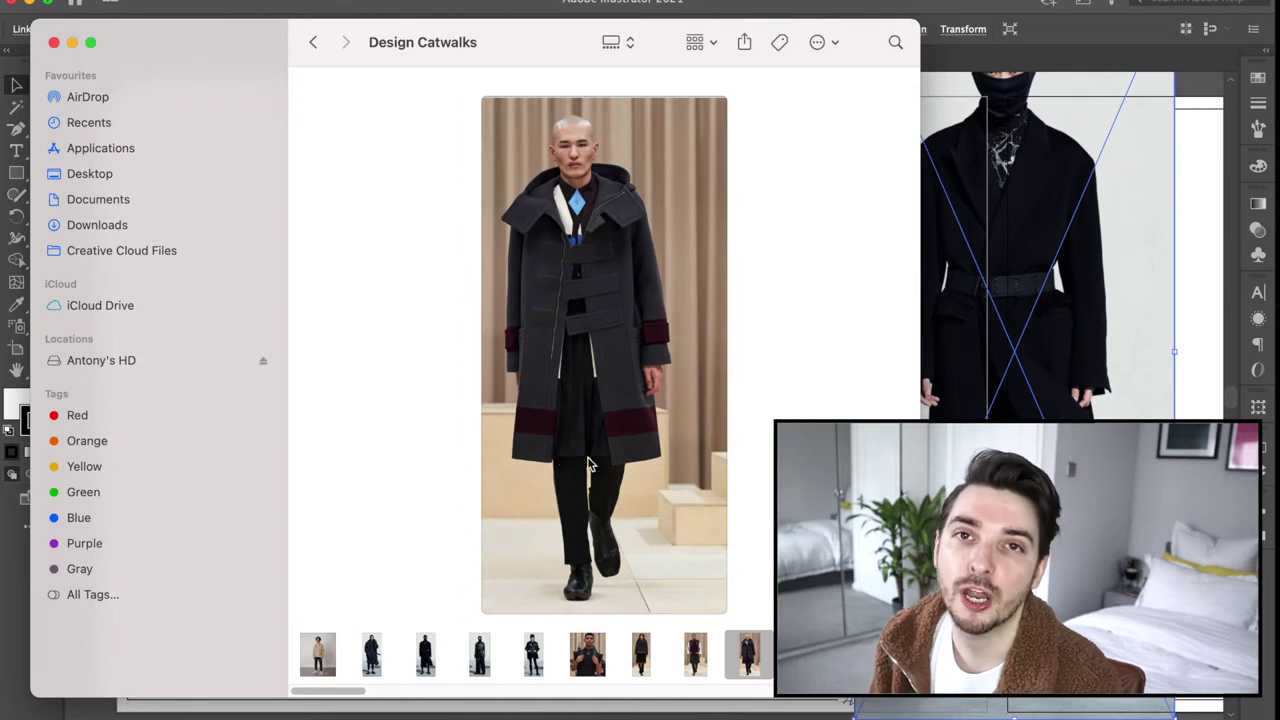
key("Right")
key("Right")
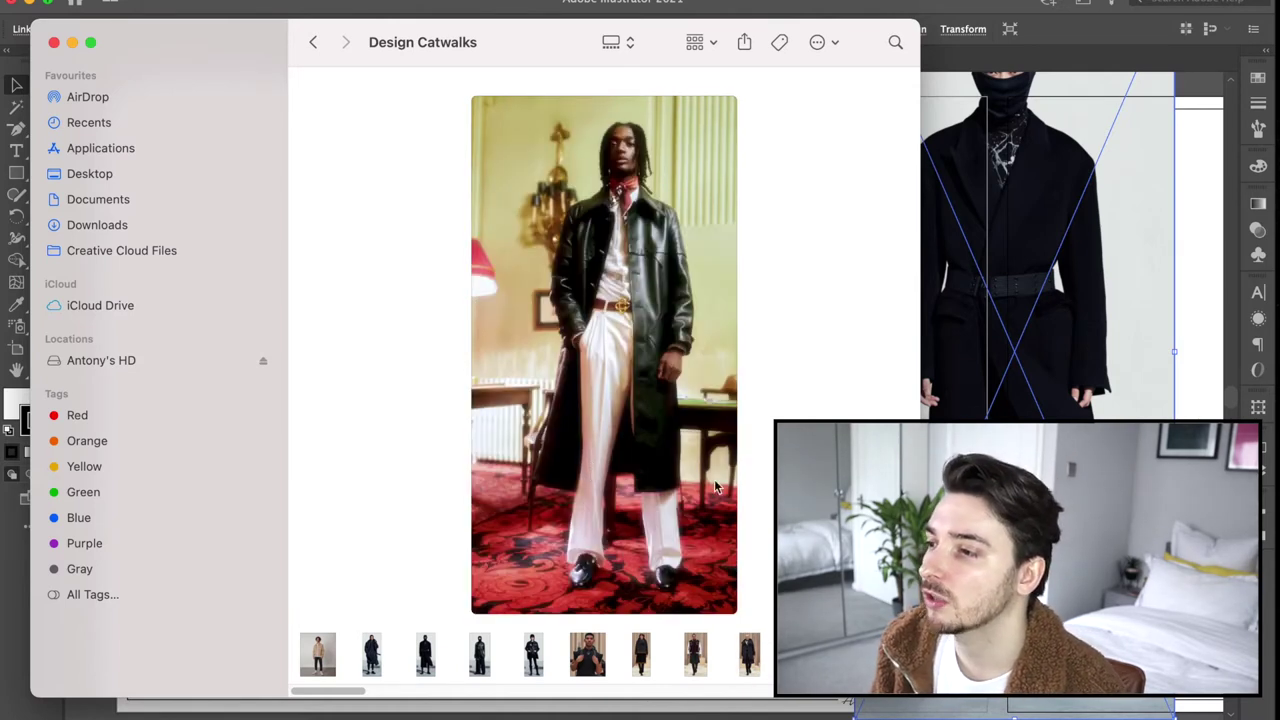
key("Right")
key("Right")
key("Right")
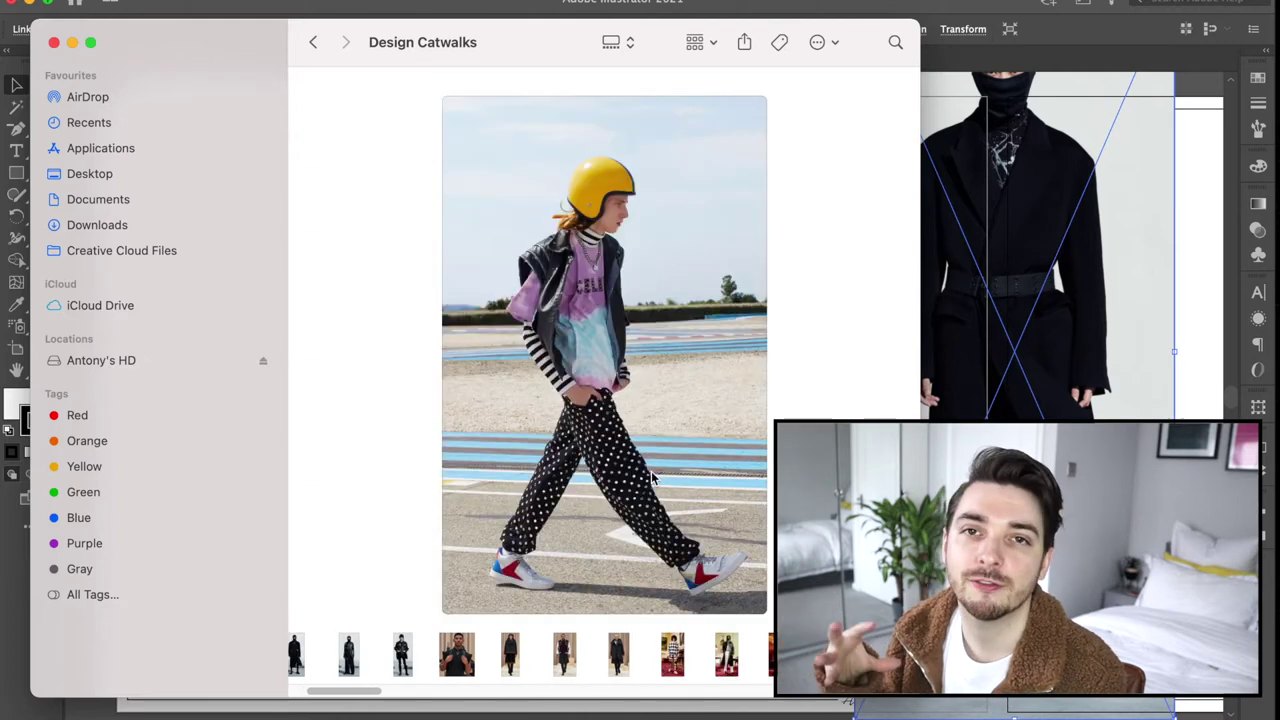
left_click_drag(556, 298, 984, 316)
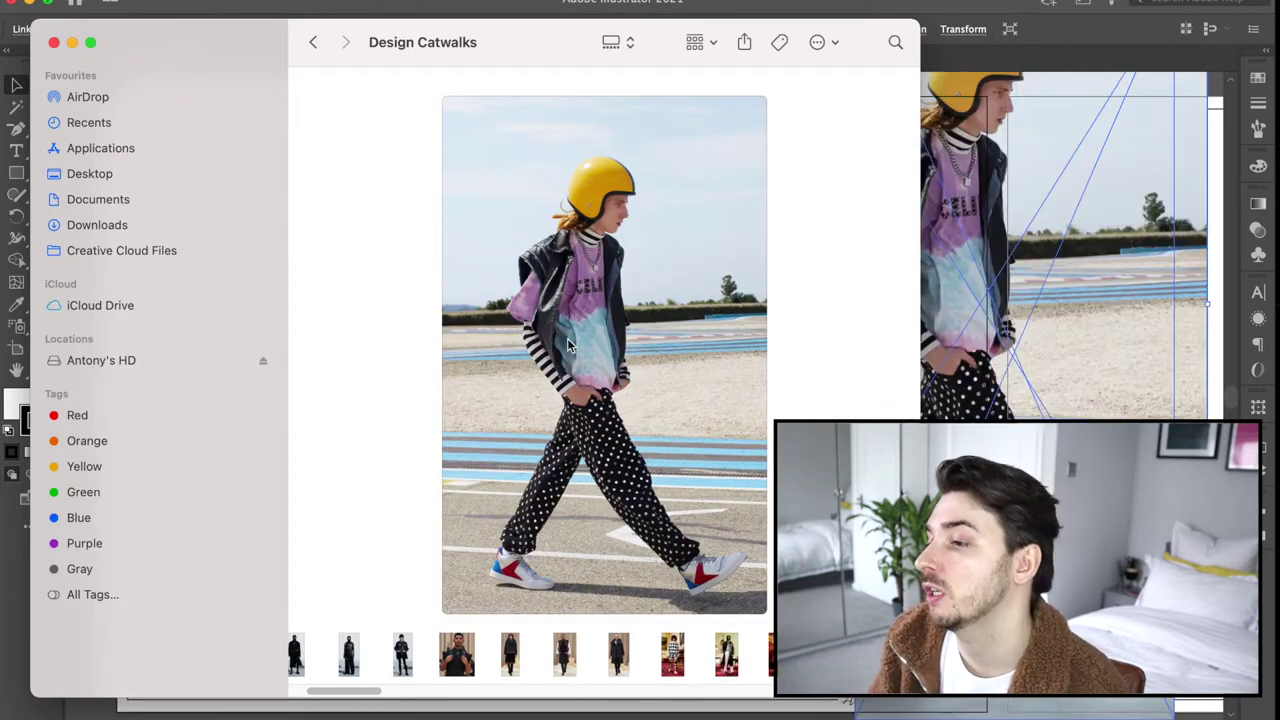
Step: Place the patch-covered camouflage vest look and the adjacent black vest look with denim sleeves in the Illustrator document
key("Right")
key("Right")
key("Right")
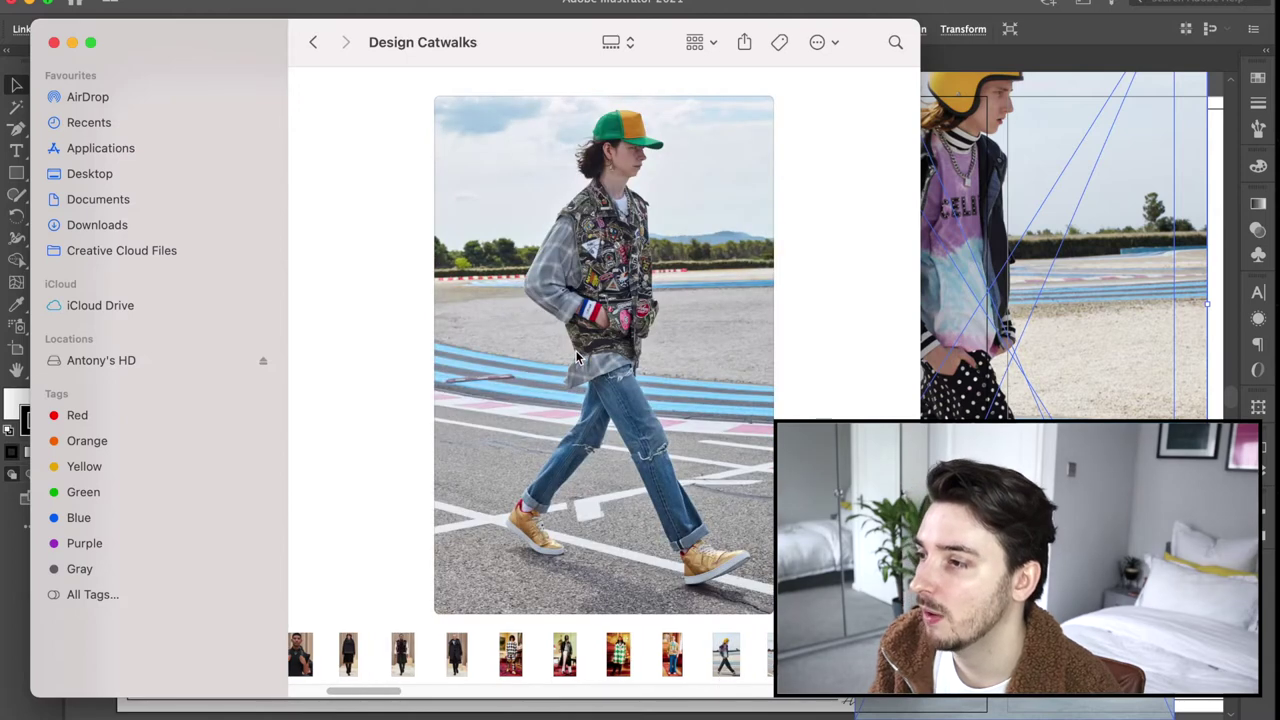
left_click_drag(585, 295, 1000, 337)
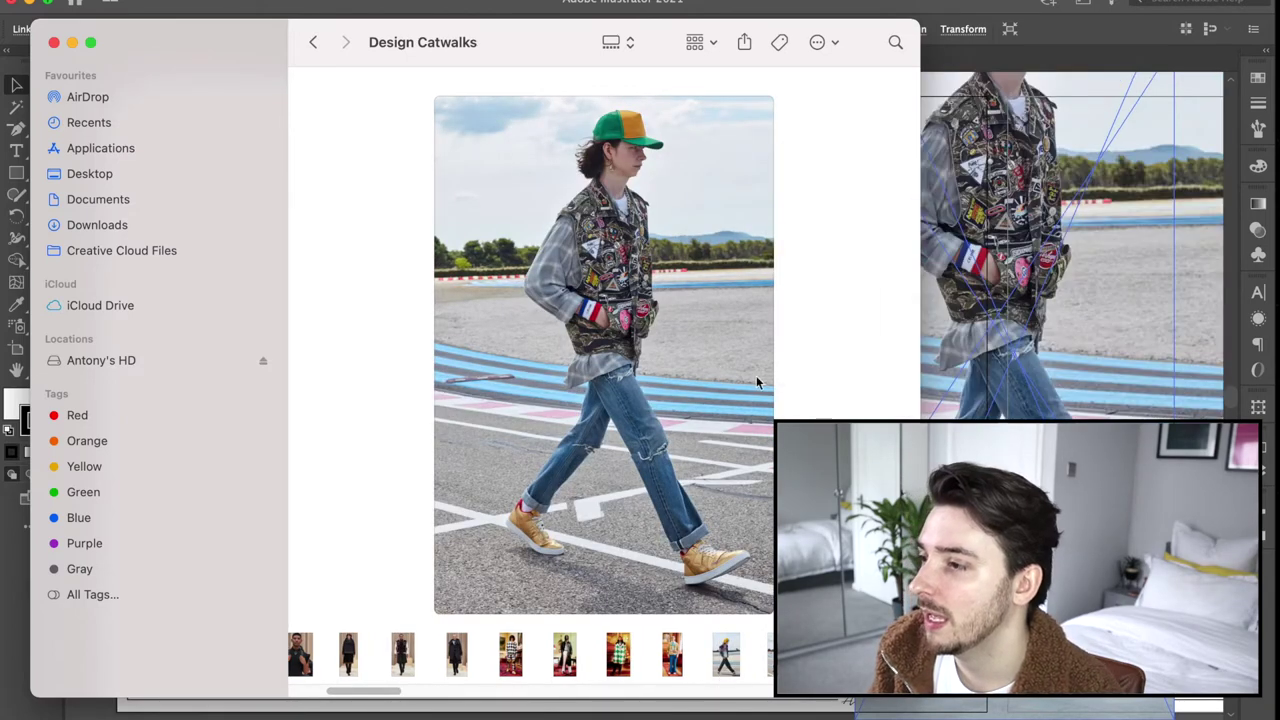
key("Right")
left_click_drag(563, 250, 1060, 315)
Step: Browse the next catwalk looks and place the dark leather jacket and plaid shirt image in the Illustrator document
key("Right")
key("Right")
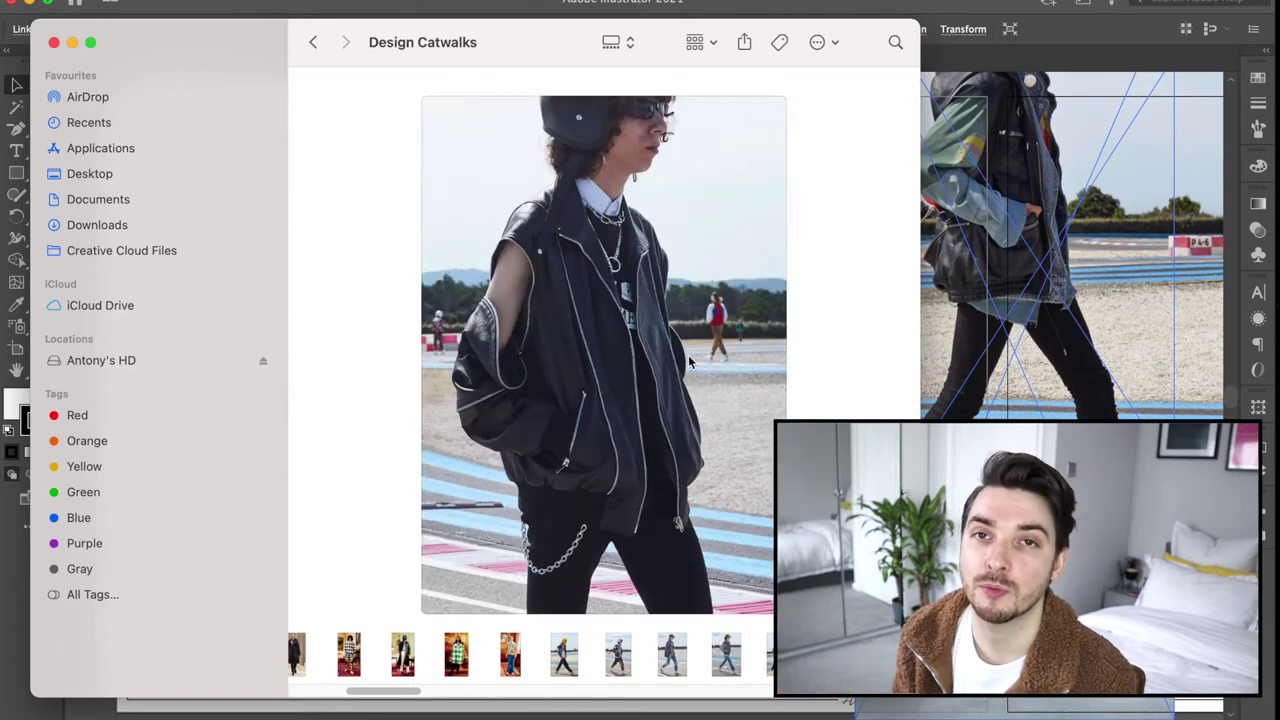
key("Right")
key("Right")
key("Right")
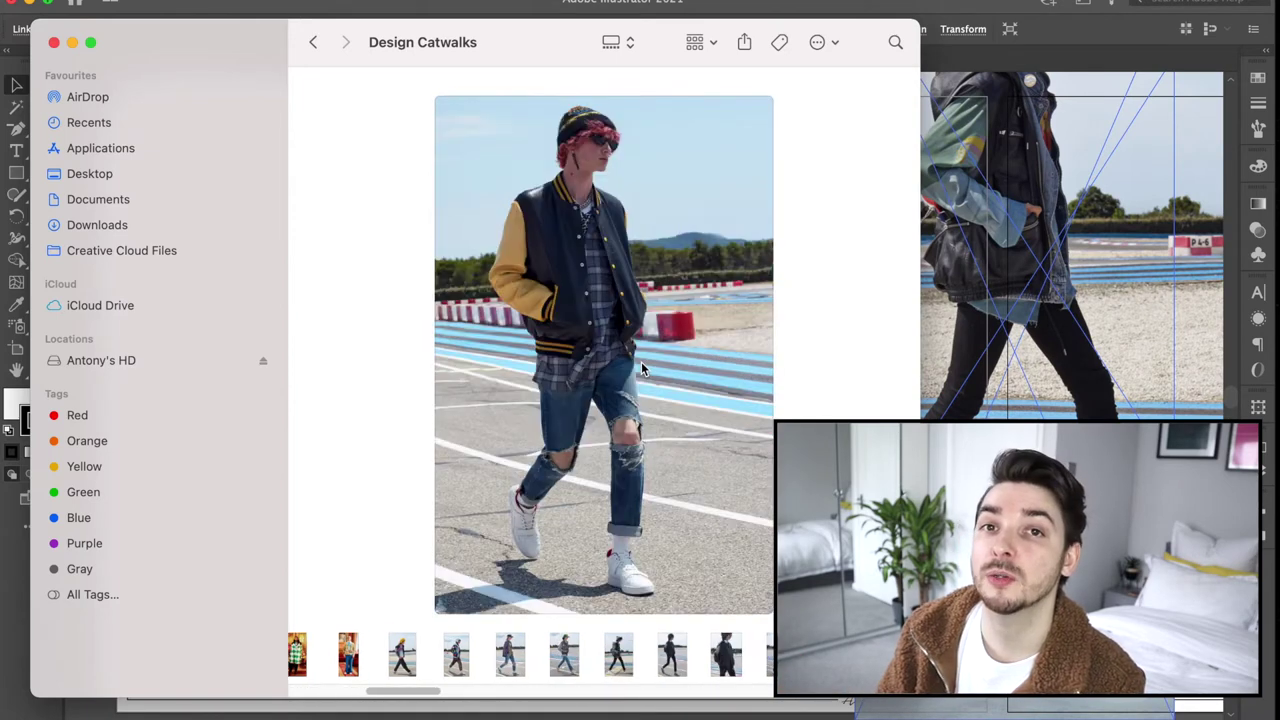
key("Right")
key("Right")
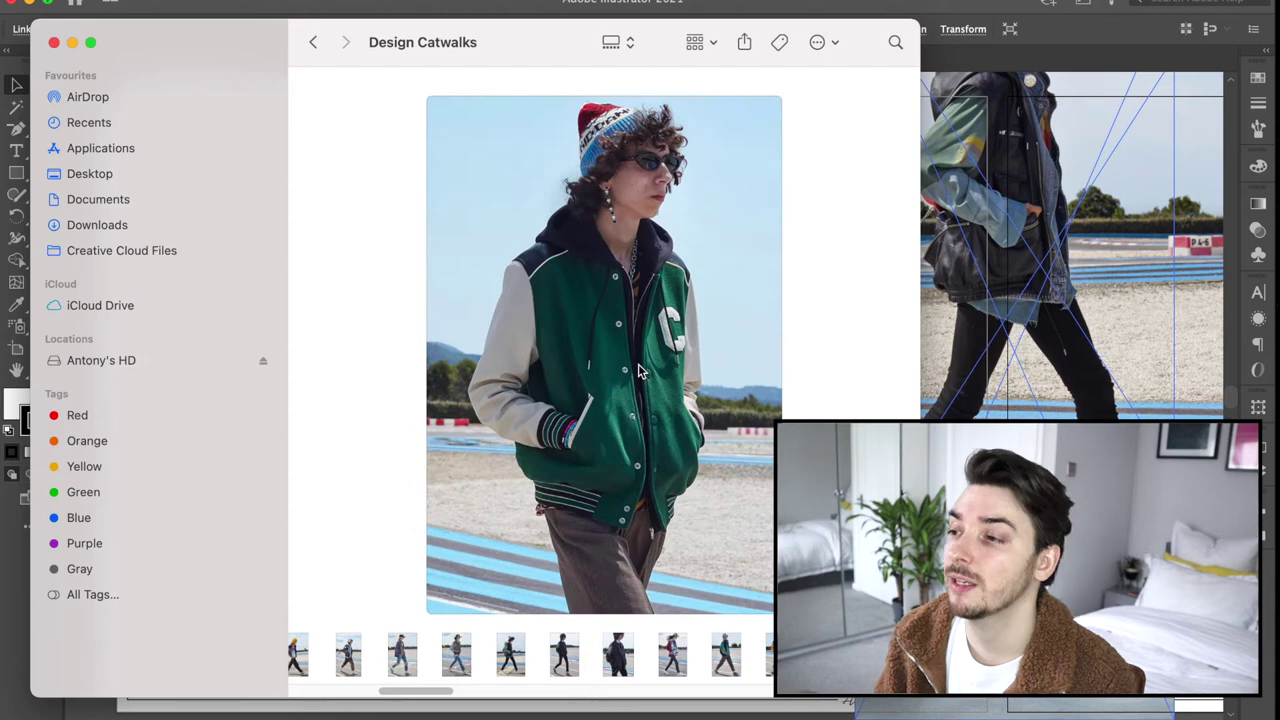
key("Left")
left_click_drag(624, 318, 1030, 342)
Step: Look through the further Design Catwalks images for leather jacket and outerwear references
key("Right")
key("Right")
key("Right")
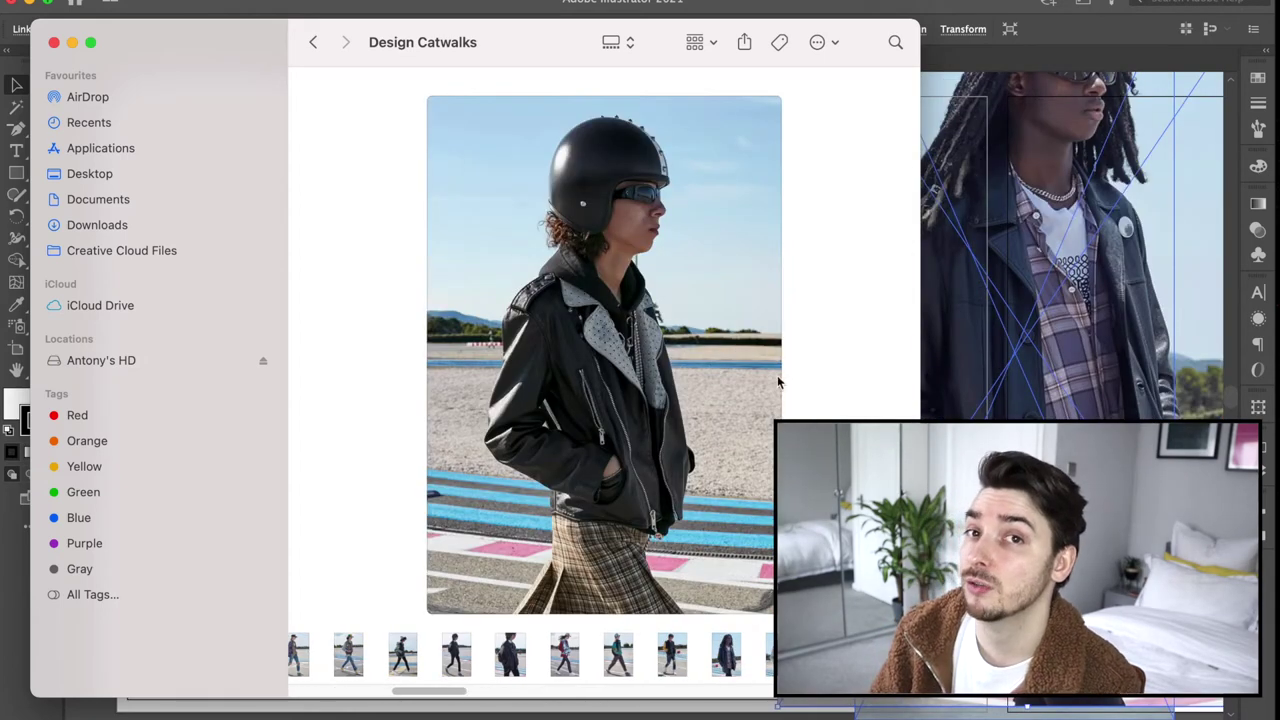
key("Right")
key("Right")
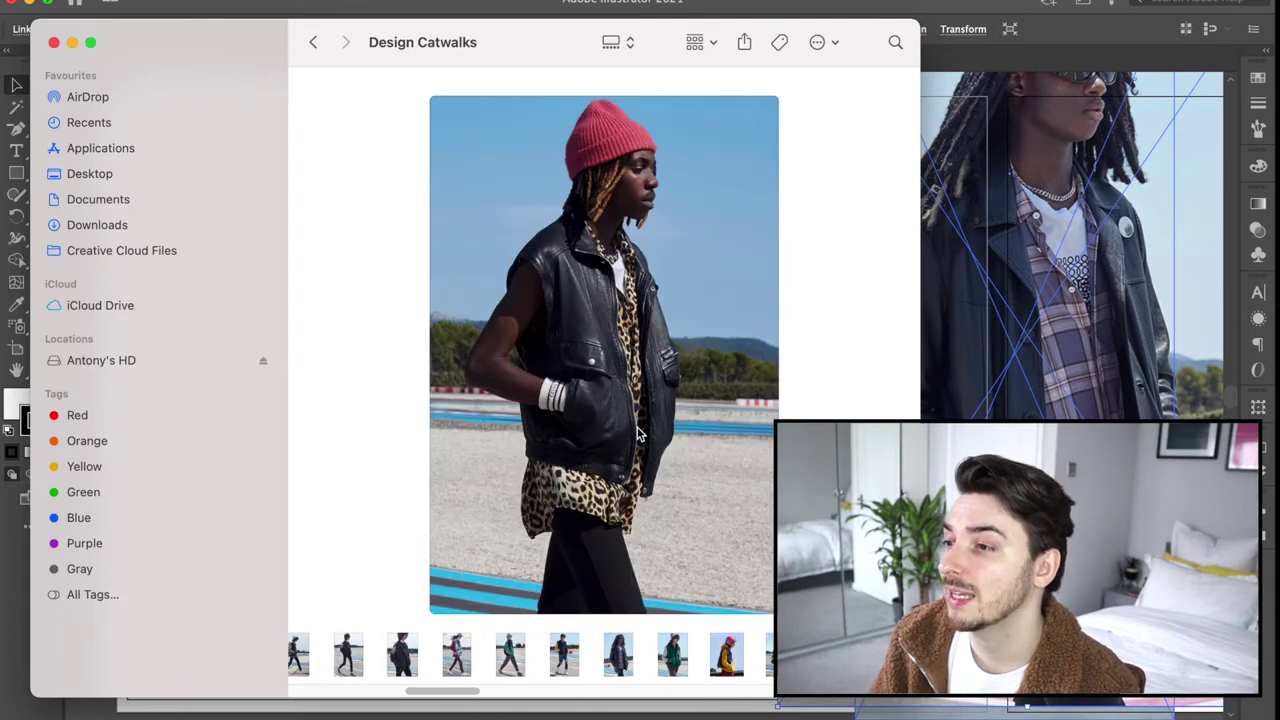
key("Right")
key("Right")
key("Right")
key("Right")
key("Right")
key("Right")
key("Right")
key("Right")
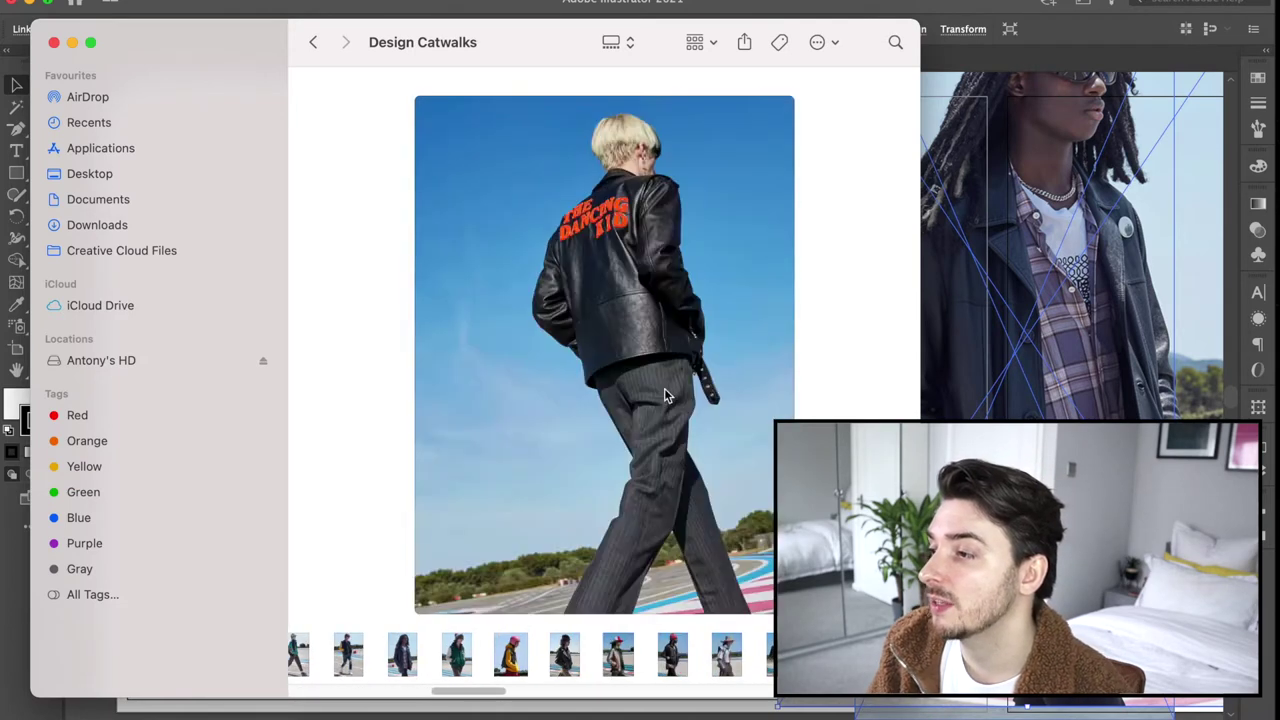
key("Right")
key("Right")
key("Right")
key("Right")
key("Right")
key("Right")
key("Right")
key("Right")
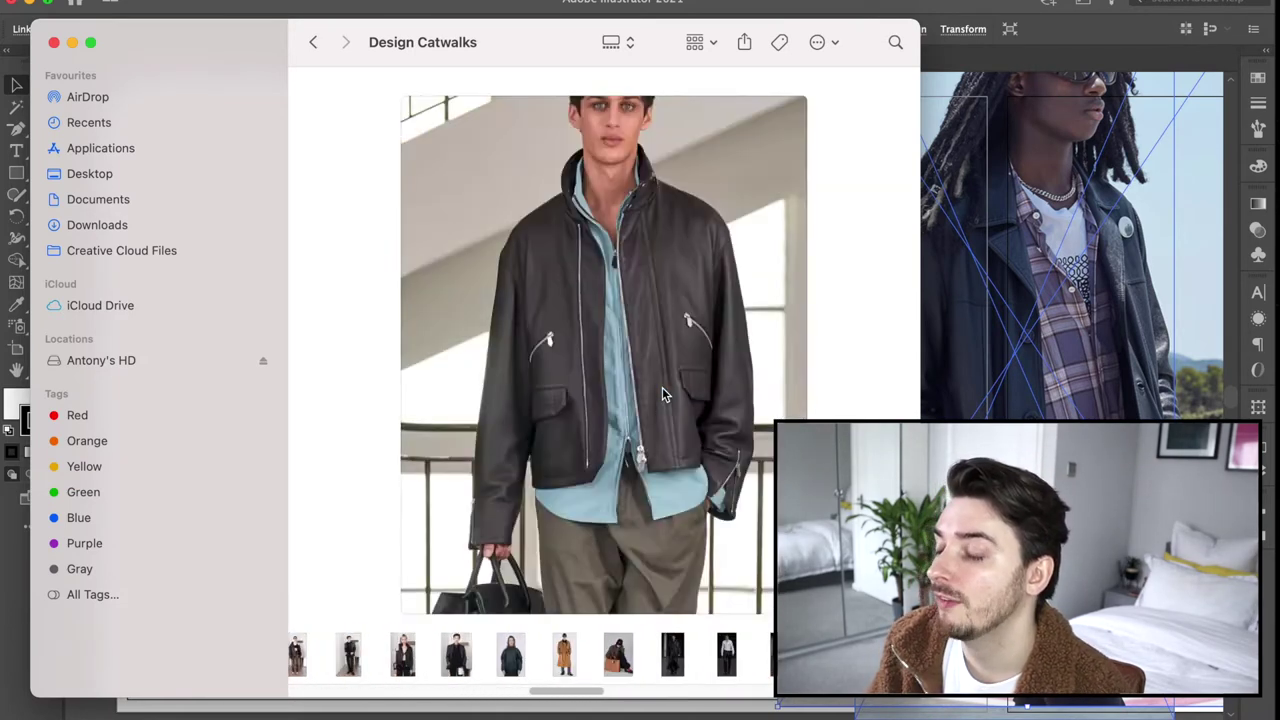
key("Right")
key("Right")
key("Right")
key("Right")
key("Right")
key("Right")
key("Right")
key("Right")
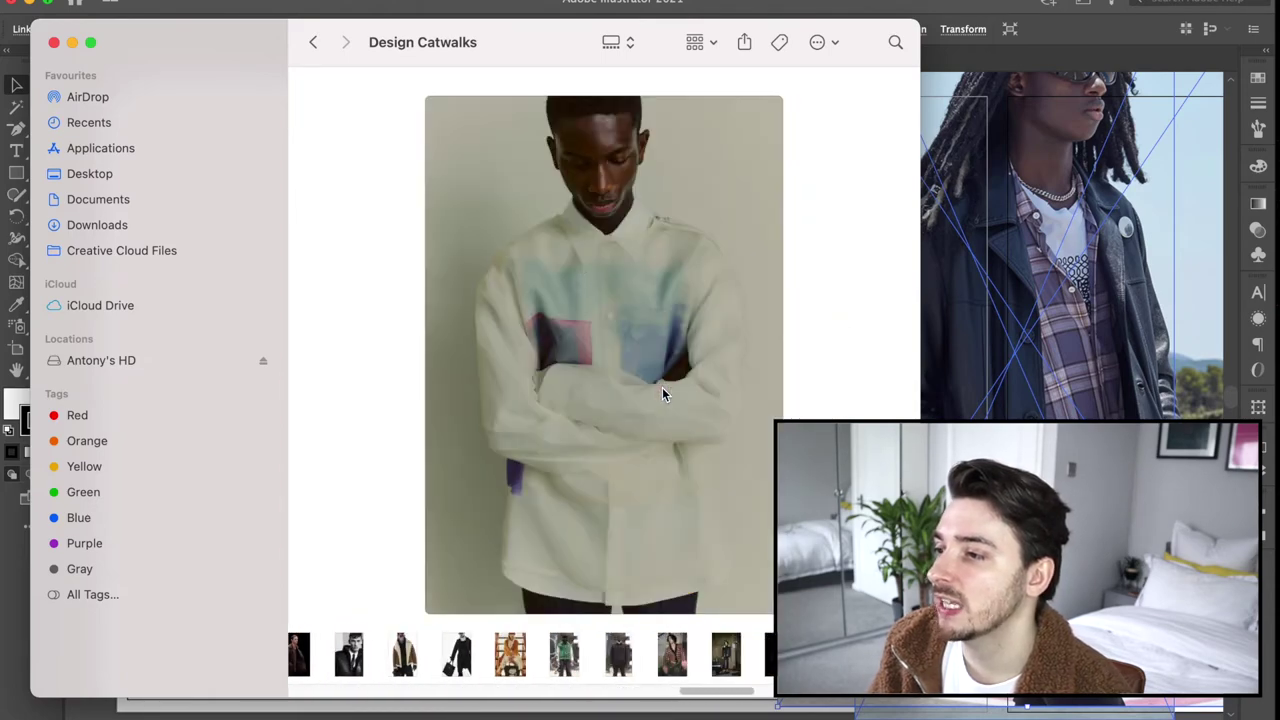
Step: Place the blue shirt look with the black bag in the Illustrator document and browse the remaining catwalk images
key("Right")
key("Right")
key("Right")
key("Right")
key("Right")
key("Right")
key("Right")
key("Right")
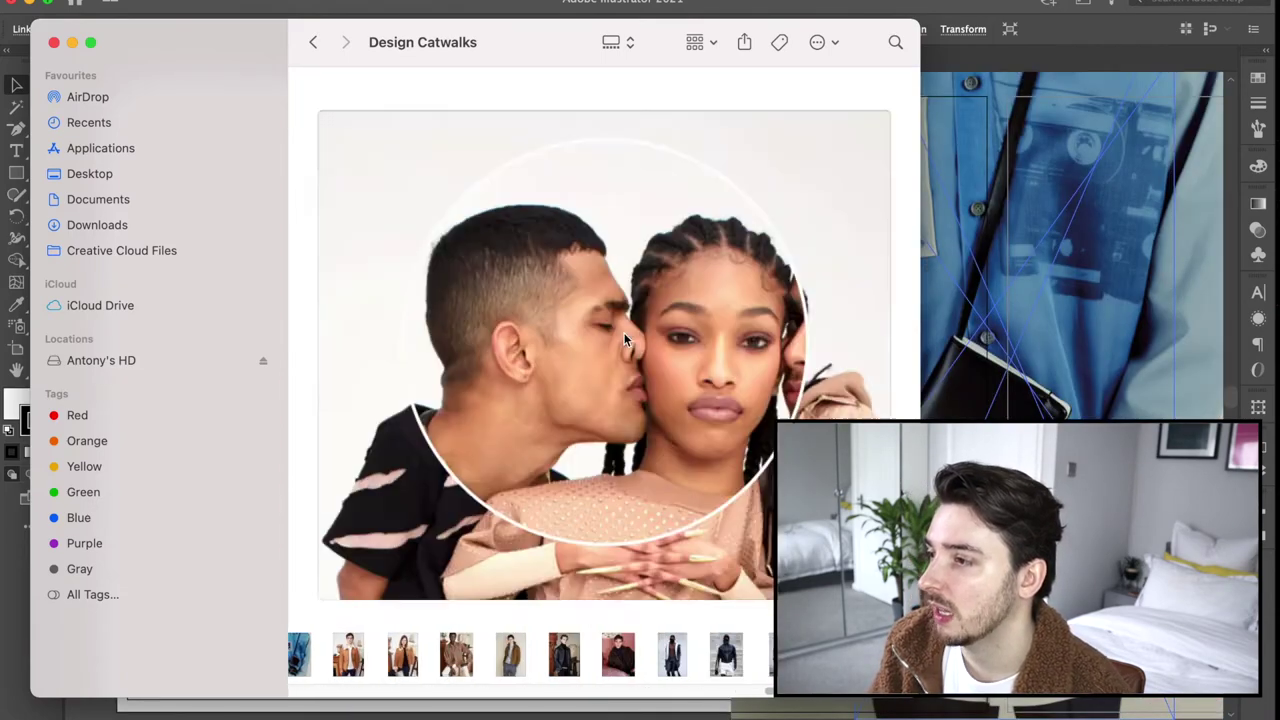
Step: Switch to the Vintage folder, place the green leather jacket zip close-up in the Illustrator document, and continue to the lace-up leather vest image
left_click(310, 38)
key("Right")
key("Right")
key("Right")
key("Right")
key("Right")
key("Right")
key("Right")
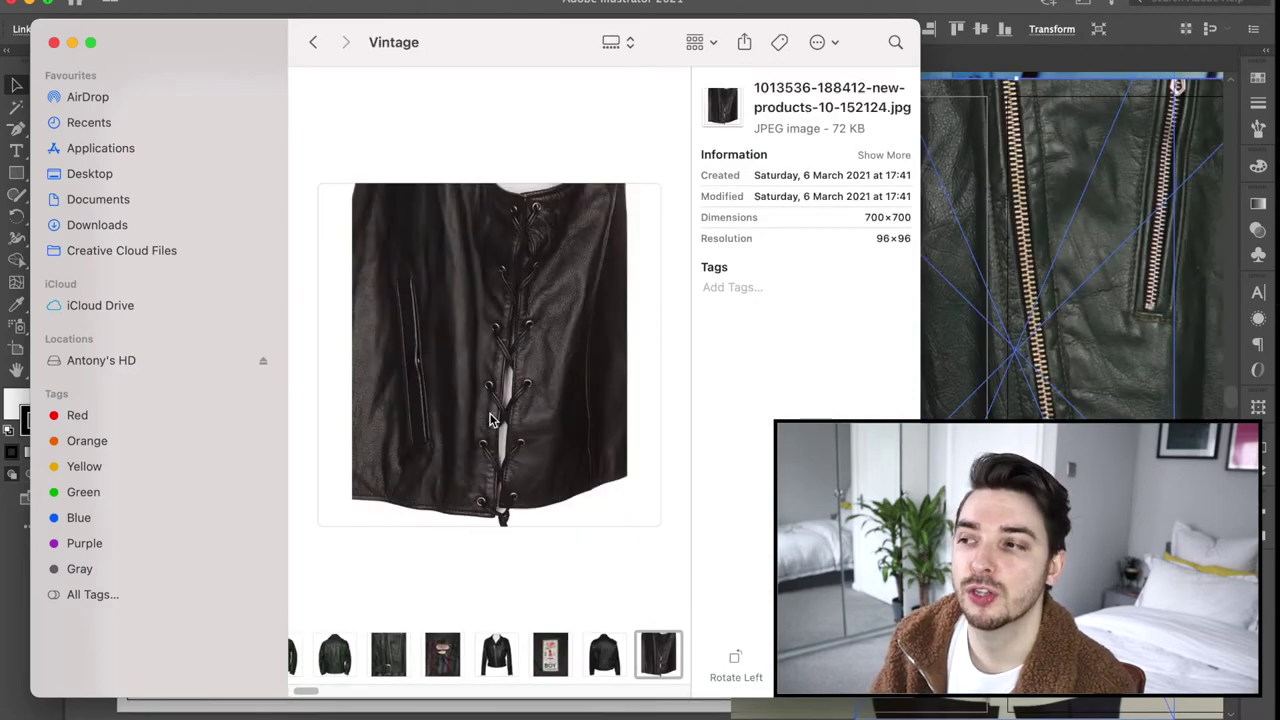
Step: Look through the Vintage folder images that follow the lace-up leather vest
key("Right")
key("Right")
key("Right")
key("Right")
key("Right")
key("Right")
key("Right")
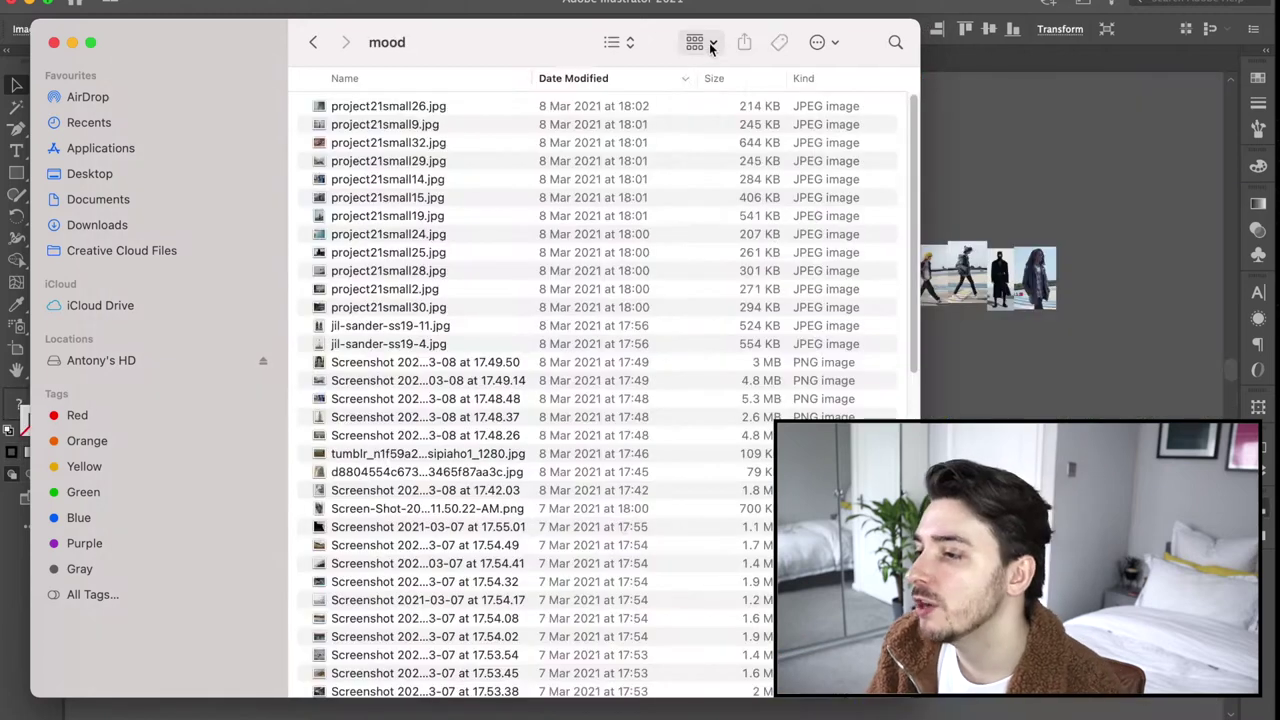
Step: Show the mood folder as a gallery and start previewing its images
left_click(712, 43)
left_click(630, 46)
left_click(634, 86)
left_click_drag(978, 440, 953, 406)
left_click(383, 656)
left_click(431, 653)
Step: Browse the mood images and place the David Hepher book and the cream layered look (jil-sander-ss19-4.jpg) in the Illustrator document
key("Right")
key("Right")
key("Right")
key("Right")
key("Right")
key("Right")
key("Right")
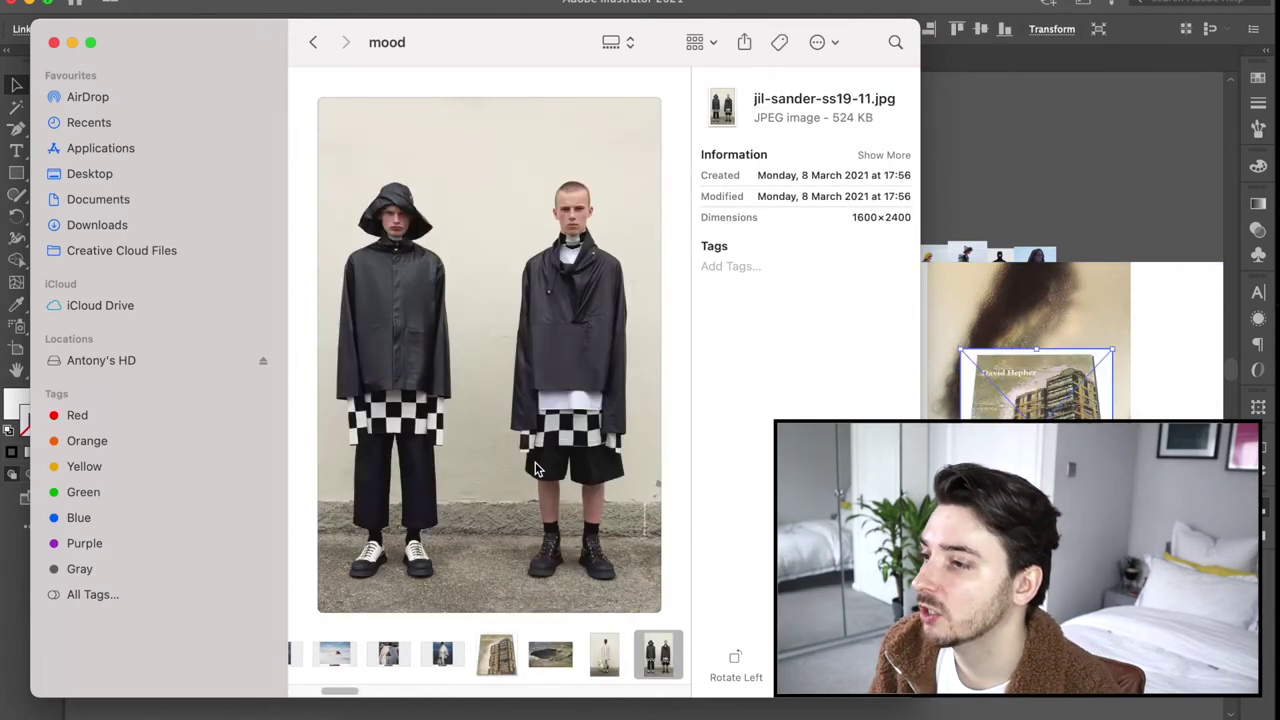
key("Left")
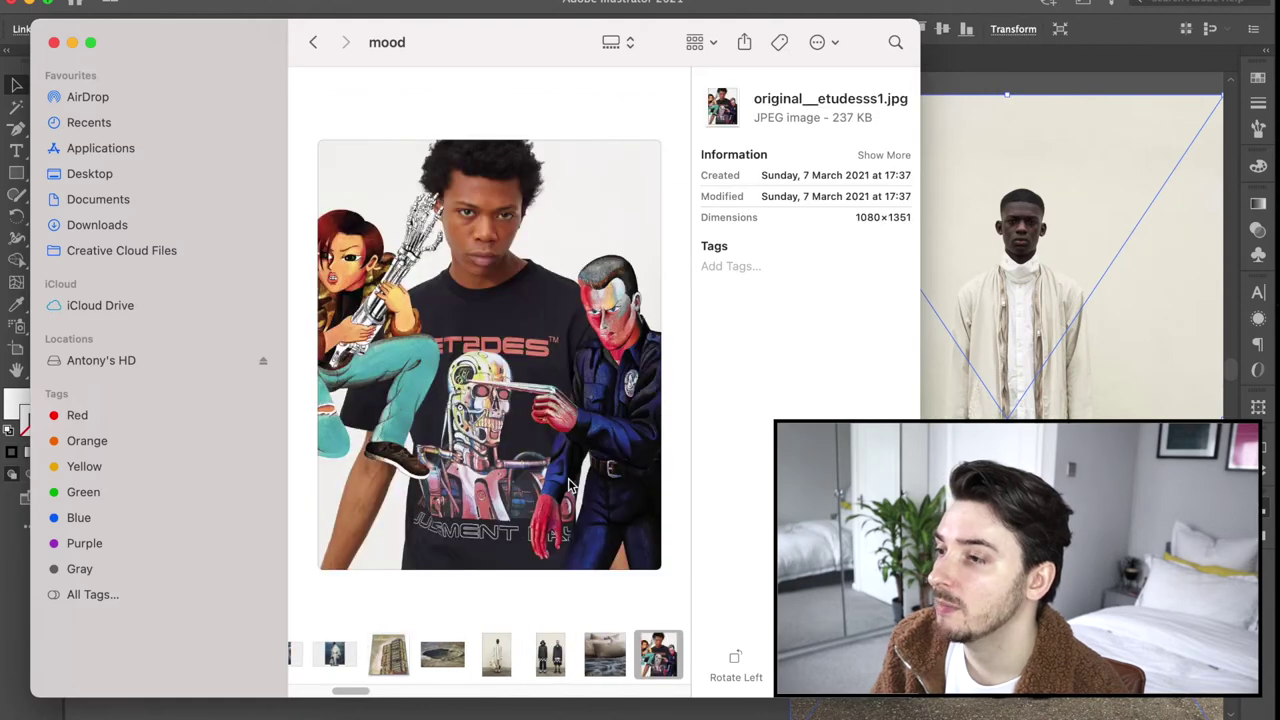
Step: Browse past the graphic T-shirt references and place the ceramic tile swatch image in the Illustrator document
key("Right")
key("Right")
key("Right")
key("Right")
key("Right")
key("Right")
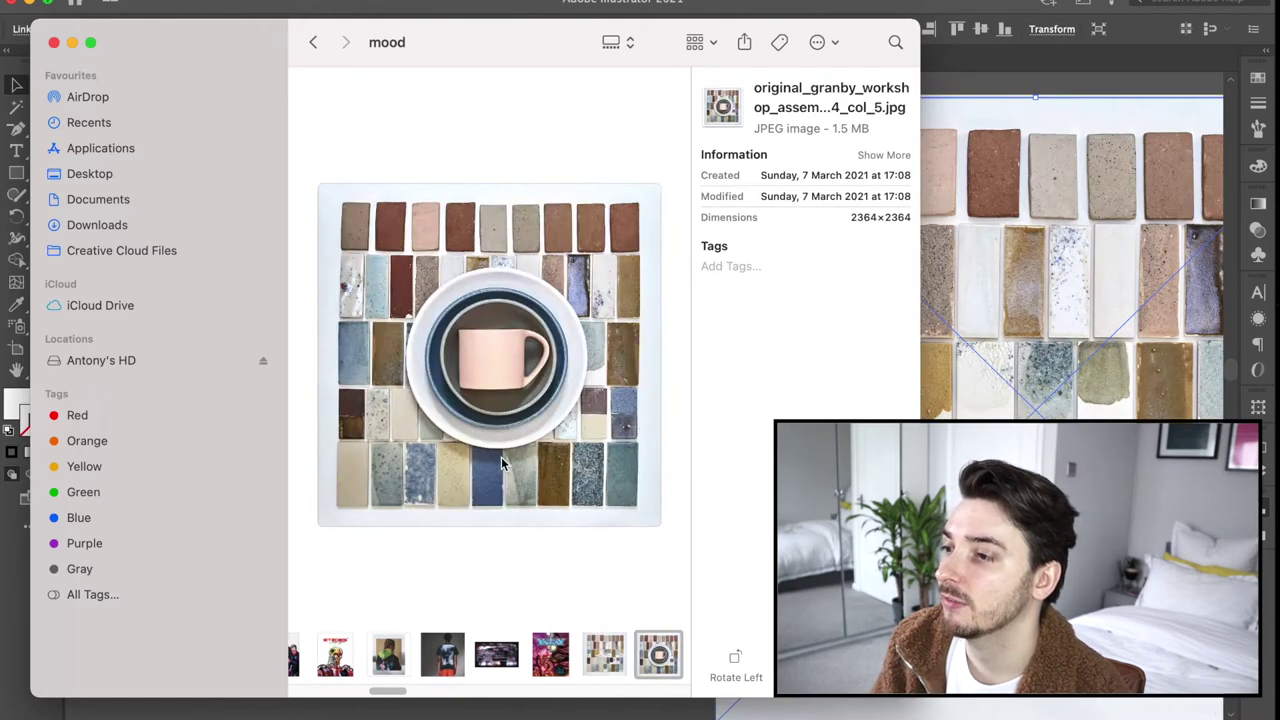
Step: Place the small hanging pendants image in the Illustrator document and continue through the garment and graphic references
key("Right")
key("Right")
key("Left")
key("Right")
key("Right")
key("Right")
key("Right")
key("Right")
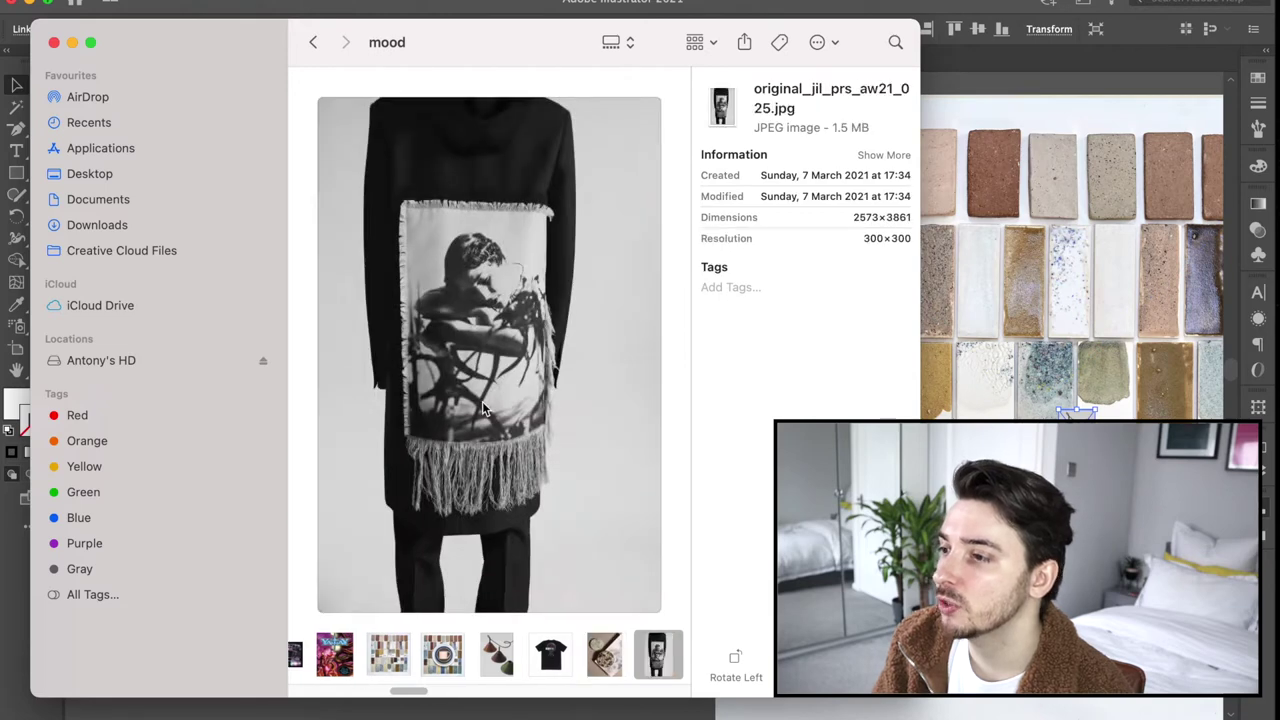
key("Right")
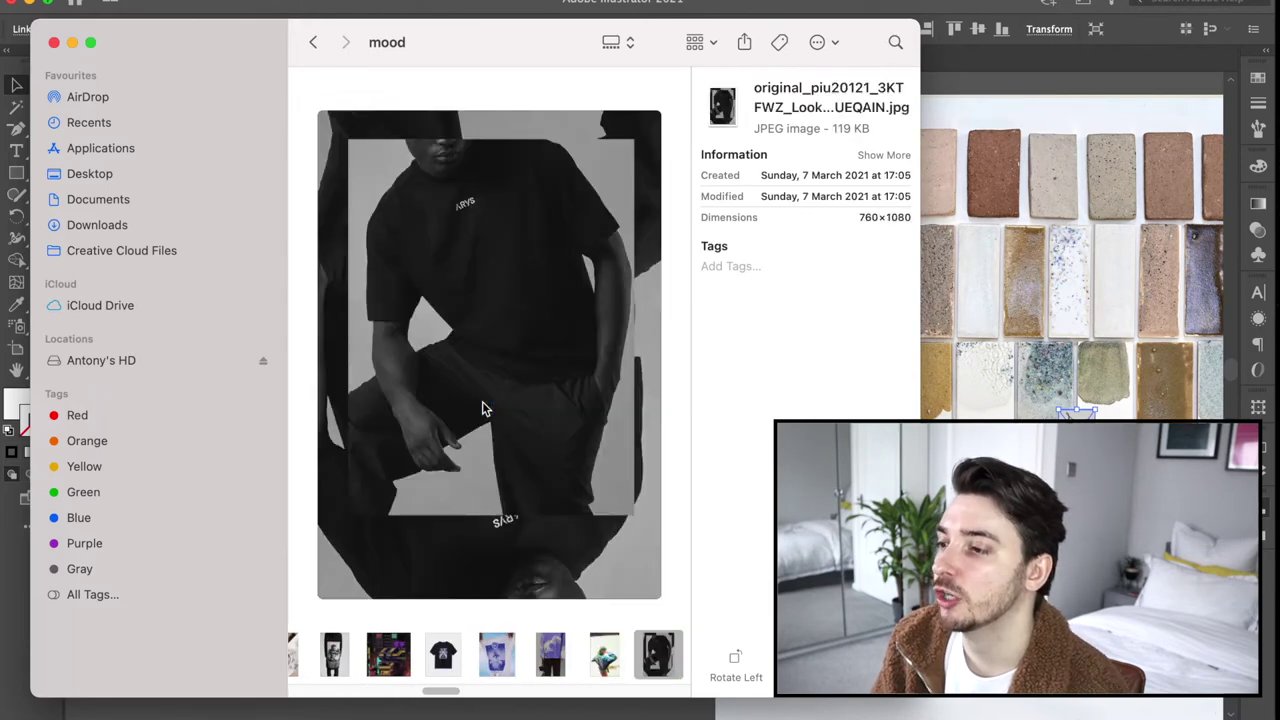
Step: Place the dark image with the row of hanging jackets in the Illustrator document and continue to the project21small photos
key("Right")
key("Right")
key("Right")
key("Right")
key("Right")
key("Right")
key("Right")
key("Right")
key("Right")
key("Right")
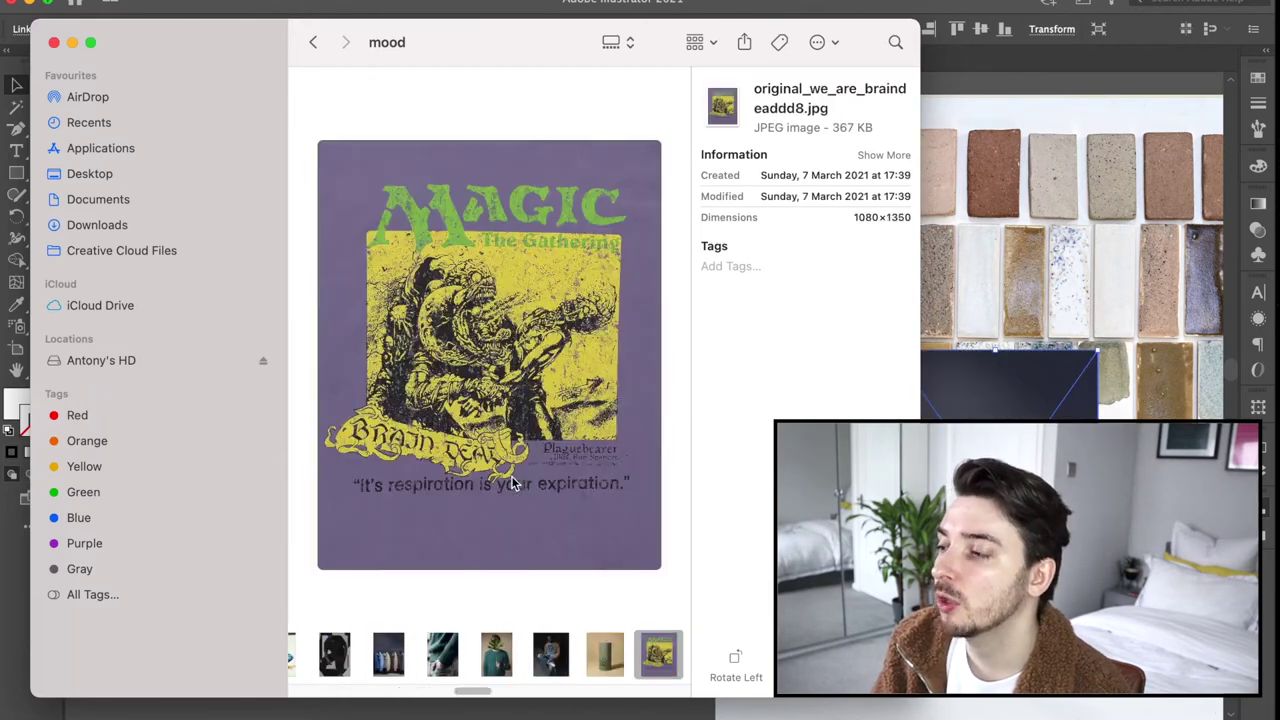
key("Right")
key("Right")
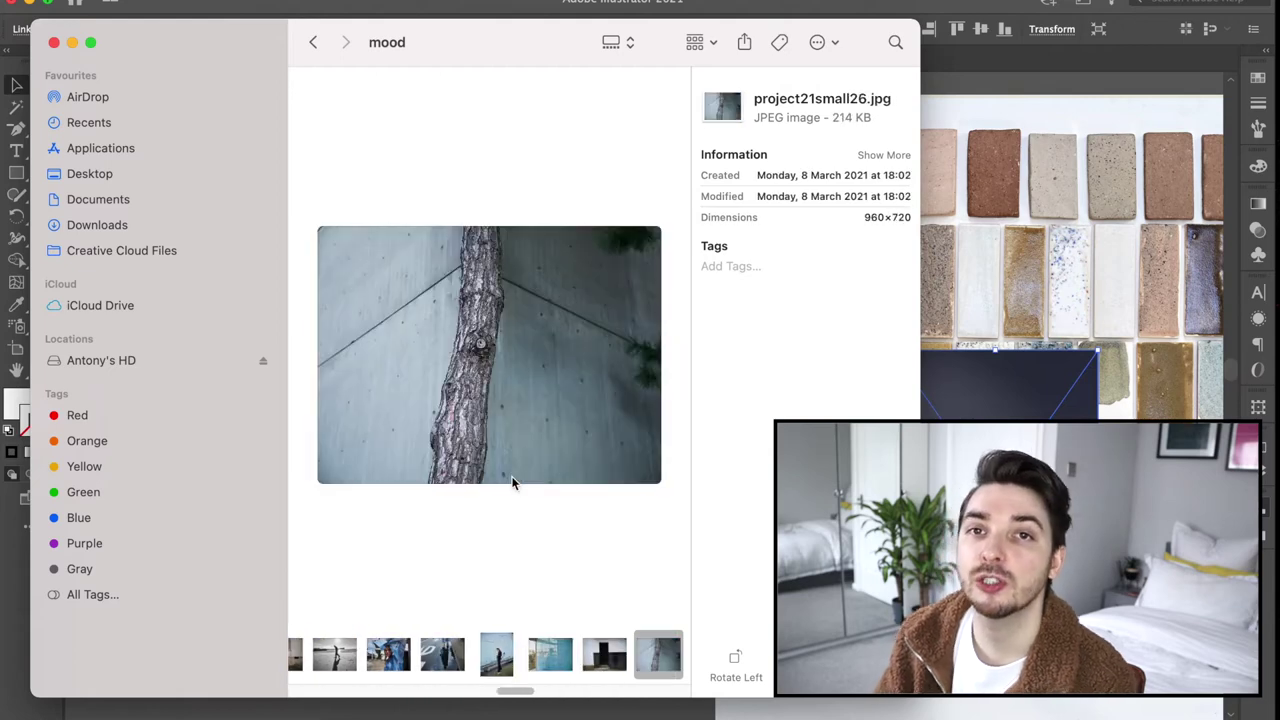
Step: Browse the architecture photos and place the house rooftop with pink clouds in the Illustrator document
key("Right")
key("Right")
key("Right")
key("Right")
key("Right")
key("Right")
key("Right")
key("Right")
key("Right")
key("Right")
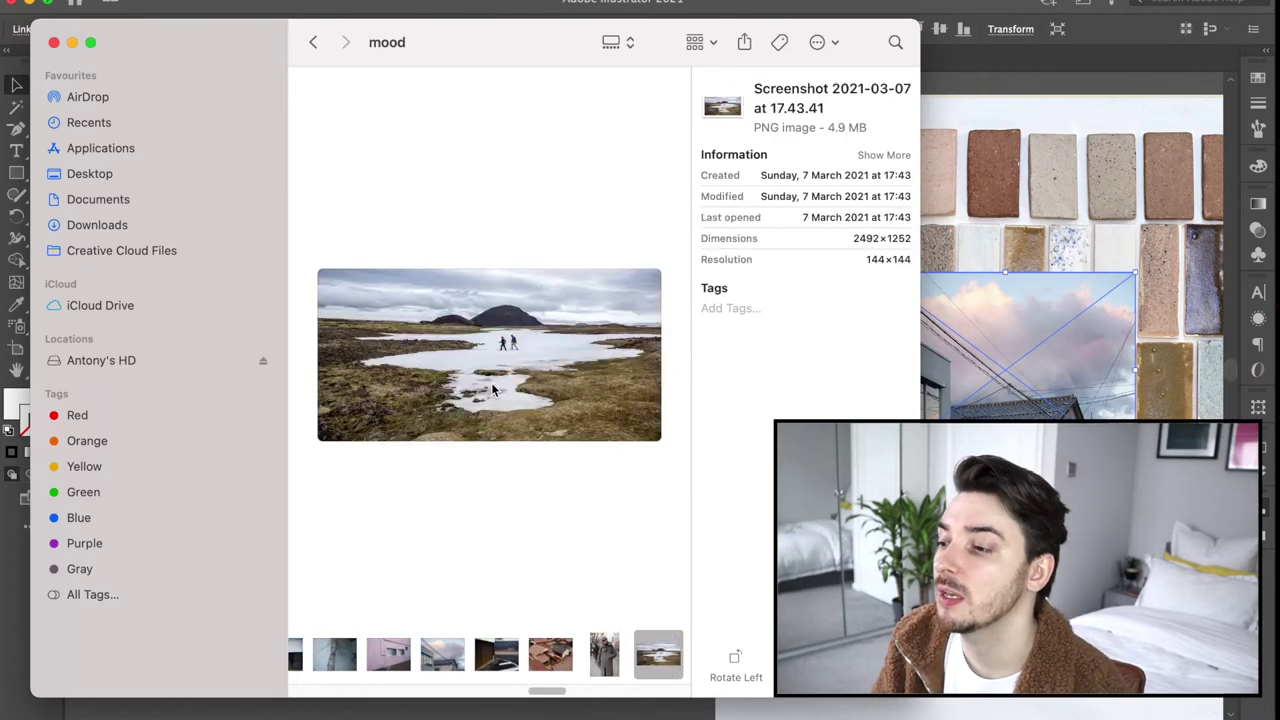
Step: Look through the landscape screenshots in the mood folder for colour and texture references
key("Right")
key("Right")
key("Right")
key("Right")
key("Right")
key("Right")
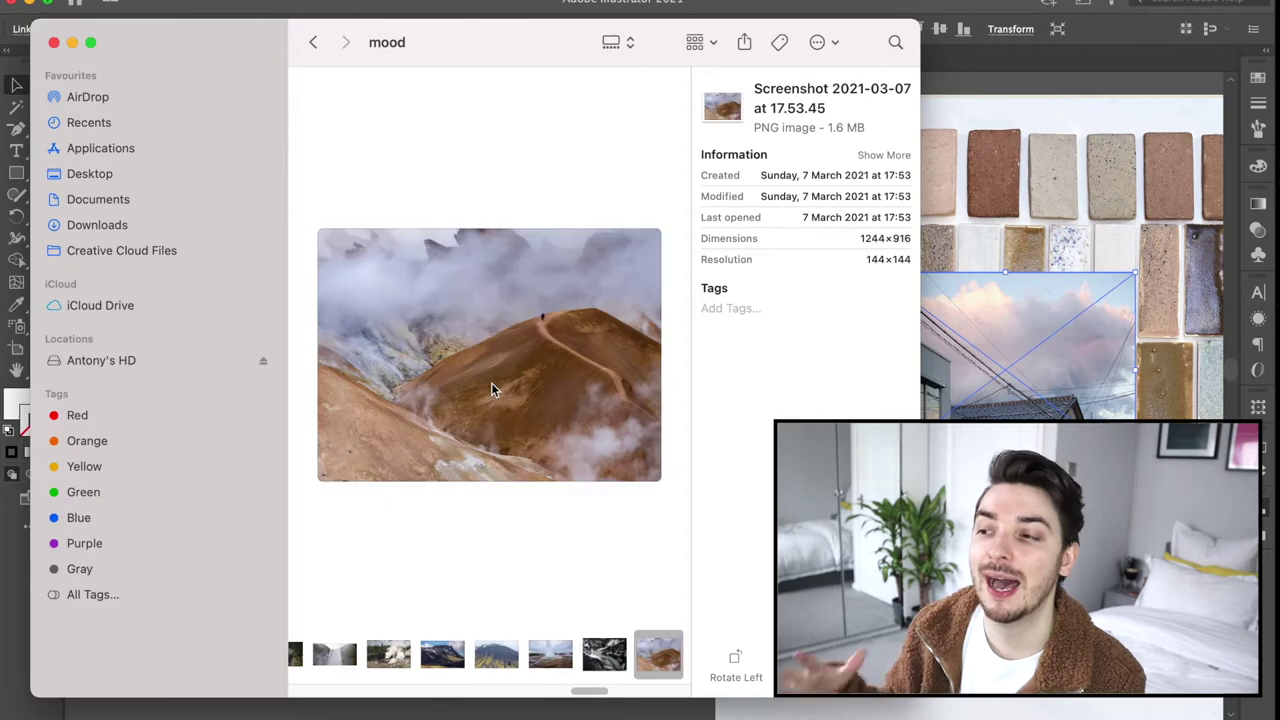
key("Right")
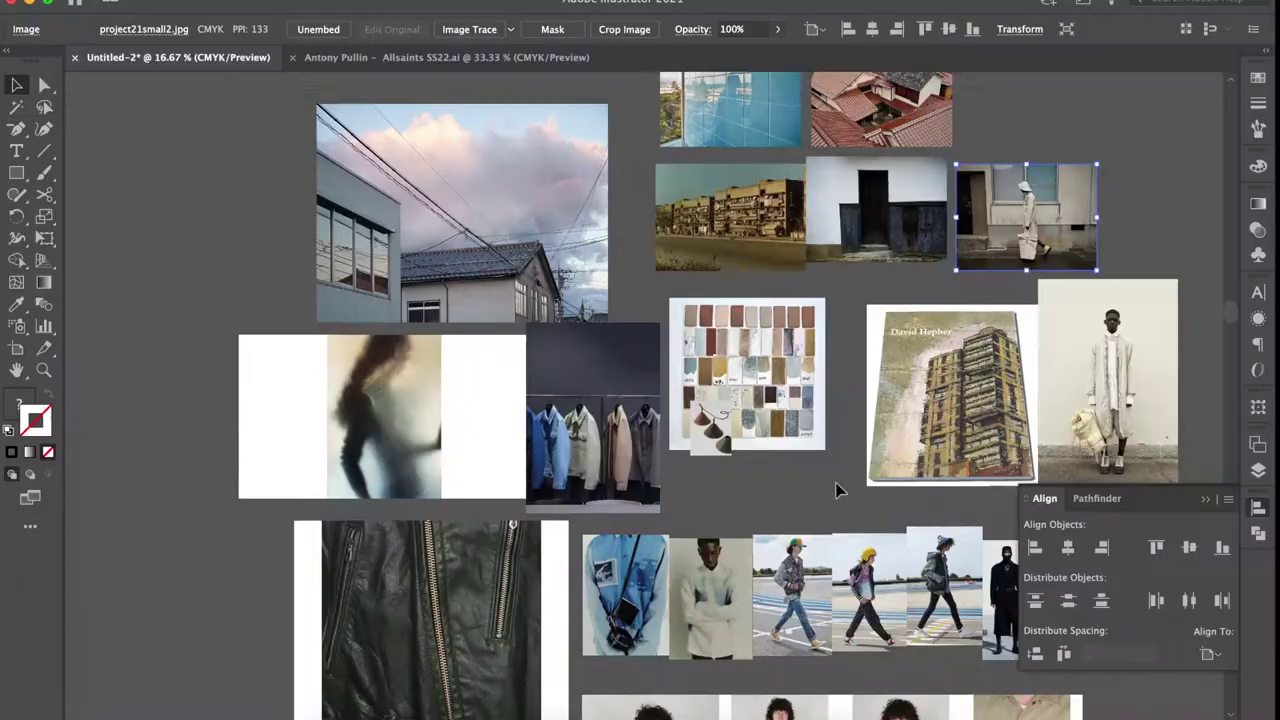
Step: Separate the chosen architecture, mood and streetwear images from the pile of placed references and gather them in clear space
scroll(837, 486, "down", 15)
scroll(745, 500, "down", 15)
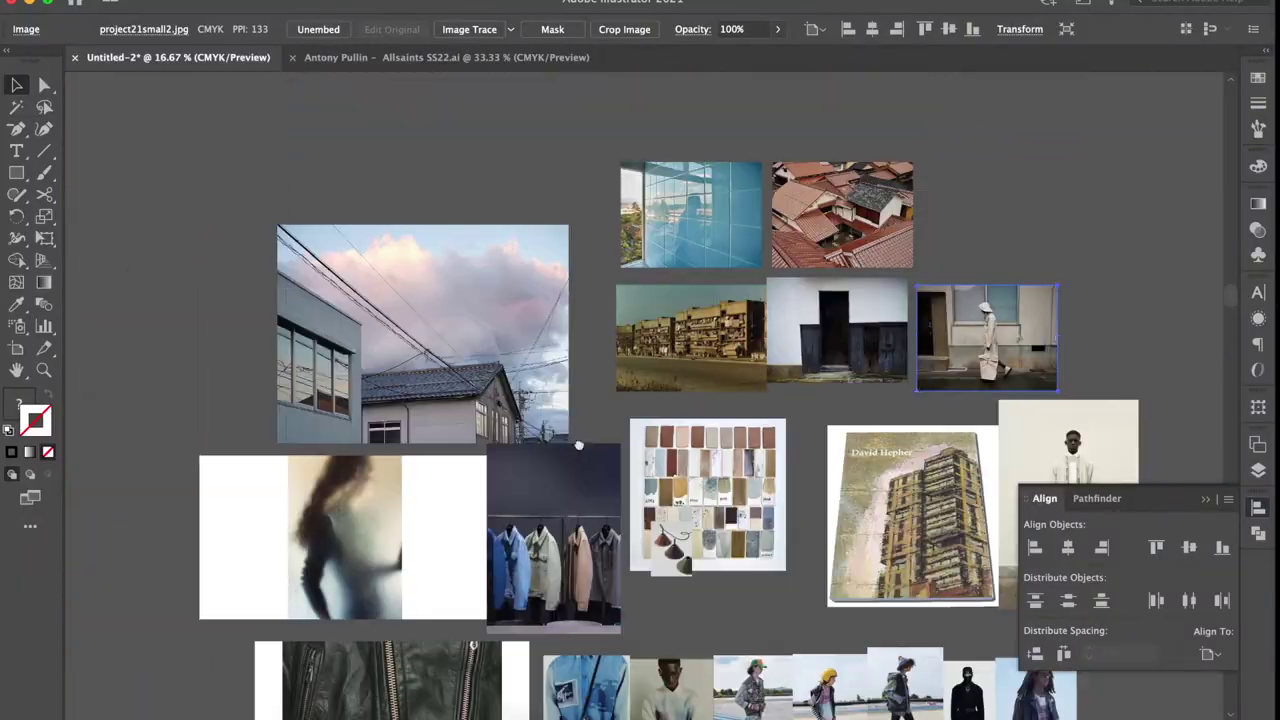
scroll(745, 500, "left", 5)
left_click_drag(449, 625, 1016, 598)
scroll(1016, 598, "up", 2)
key("super+minus")
key("super+minus")
key("super+minus")
left_click(639, 275, "shift")
left_click_drag(639, 275, 856, 585)
left_click_drag(378, 316, 447, 689)
left_click_drag(351, 236, 429, 528)
left_click_drag(451, 312, 363, 683)
key("super+plus")
key("super+plus")
left_click_drag(780, 200, 362, 573)
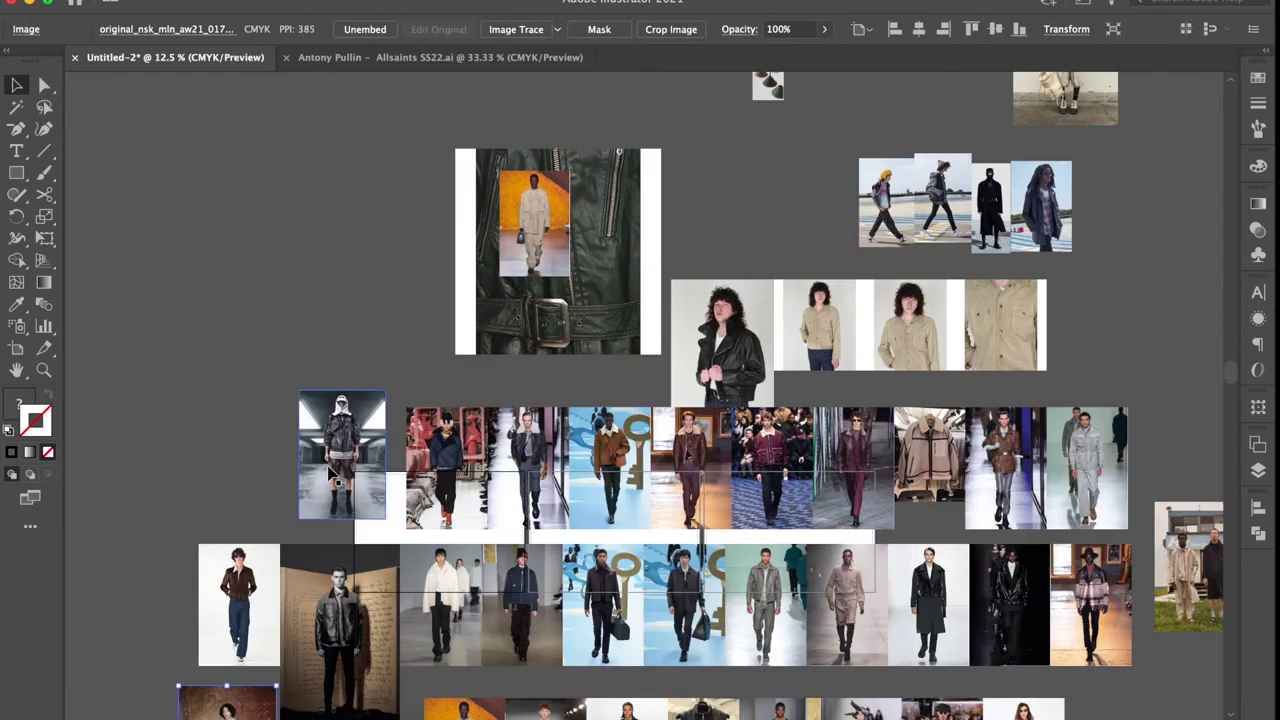
Step: Pull the hooded look, orange-backdrop look, varsity jacket, black leather jacket, long leather coat and two-person photo out beside the catwalk rows
left_click_drag(343, 454, 264, 124)
left_click_drag(530, 230, 300, 110)
left_click(150, 560)
left_click_drag(287, 566, 445, 329)
left_click_drag(1115, 490, 177, 148)
left_click_drag(149, 440, 55, 134)
left_click_drag(200, 300, 320, 218)
left_click_drag(382, 420, 256, 249)
scroll(258, 300, "up", 5)
left_click_drag(400, 520, 230, 340)
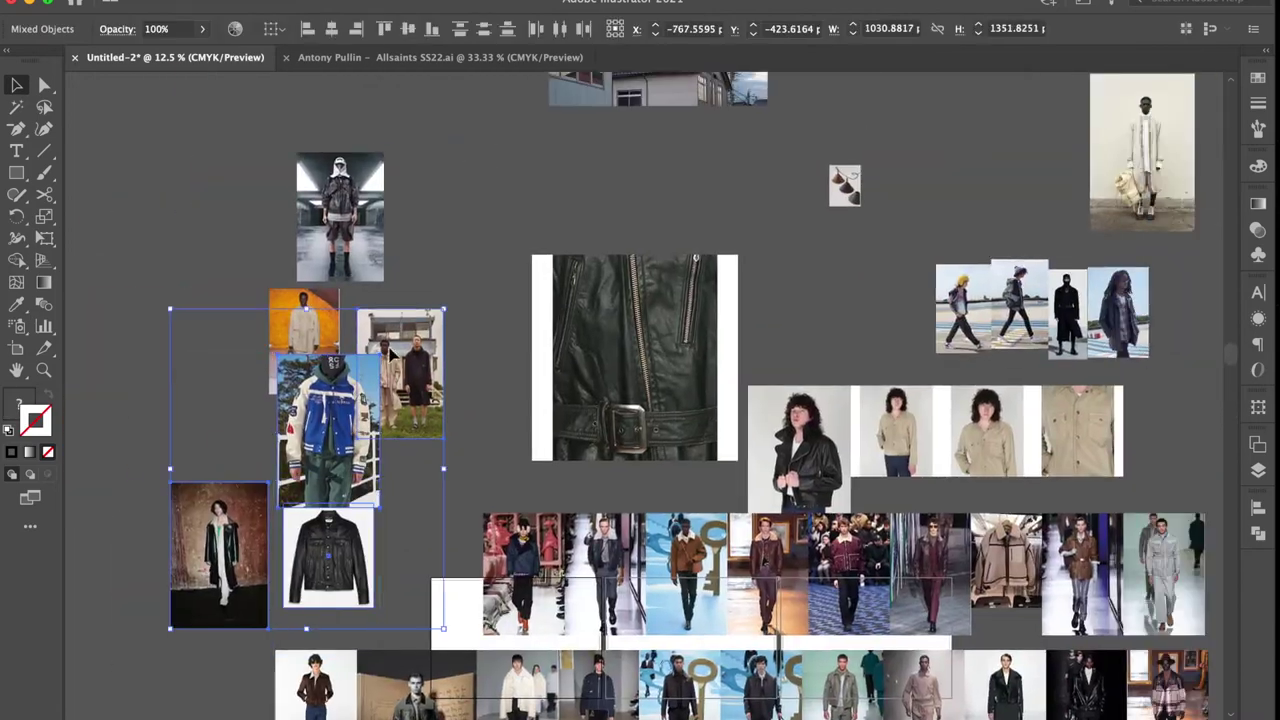
Step: Move the pulled-out looks and the mood images together into one selection area away from the remaining references
left_click(340, 210, "shift")
left_click_drag(340, 210, 163, 316)
scroll(250, 300, "up", 3)
key("super+minus")
scroll(395, 322, "down", 2)
left_click_drag(80, 450, 62, 518)
left_click_drag(494, 254, 393, 319)
left_click_drag(760, 160, 560, 470)
left_click_drag(575, 174, 926, 471)
left_click_drag(780, 300, 480, 570)
left_click_drag(600, 590, 986, 427)
left_click_drag(517, 623, 532, 332)
Step: Refine the collected selection and delete an unwanted image from it
left_click(212, 470)
left_click_drag(212, 467, 195, 395)
left_click_drag(420, 400, 902, 515)
left_click(926, 214)
left_click(545, 325)
scroll(534, 257, "up", 4)
left_click(440, 400)
key("Delete")
Step: Cluster the varsity jacket, two-person photo, leather coat, orange-backdrop look and black leather jacket around the pink-cloud house photo
left_click_drag(547, 528, 350, 565)
left_click_drag(455, 540, 985, 470)
left_click_drag(183, 571, 599, 408)
left_click_drag(304, 450, 507, 429)
left_click_drag(257, 489, 444, 447)
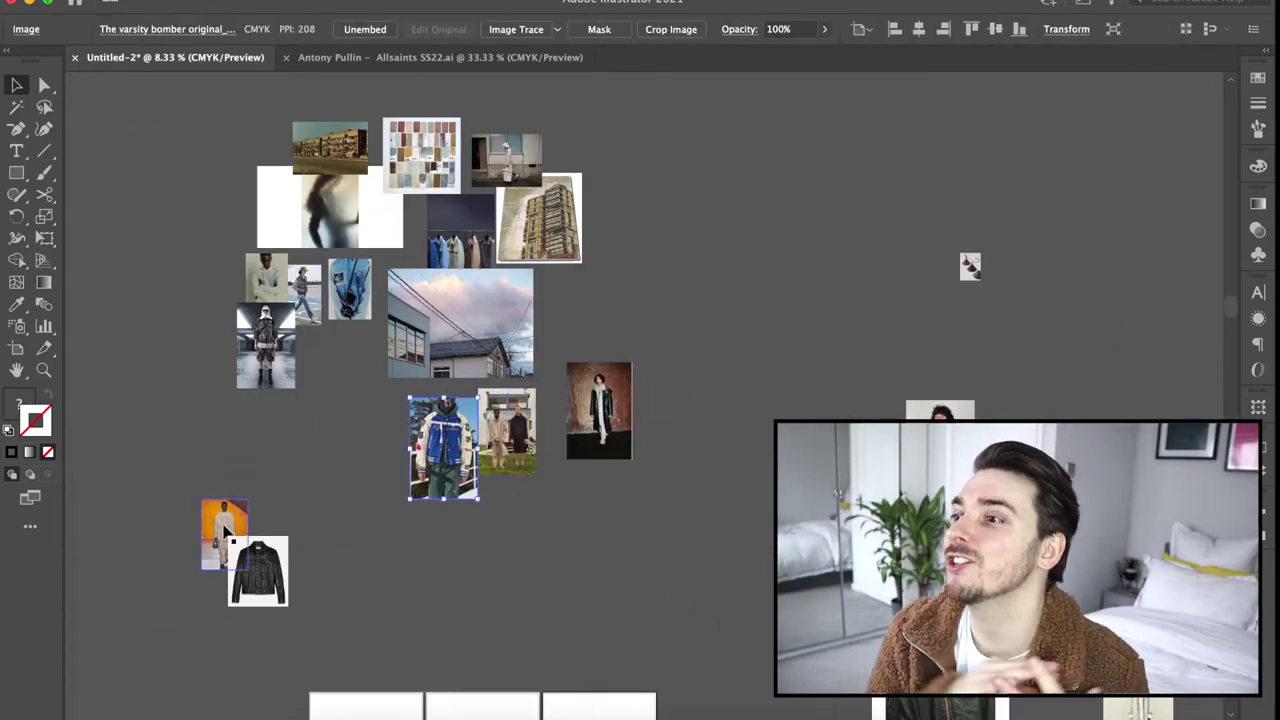
left_click_drag(224, 530, 360, 354)
left_click_drag(258, 571, 359, 431)
key("super+plus")
left_click_drag(538, 470, 535, 472)
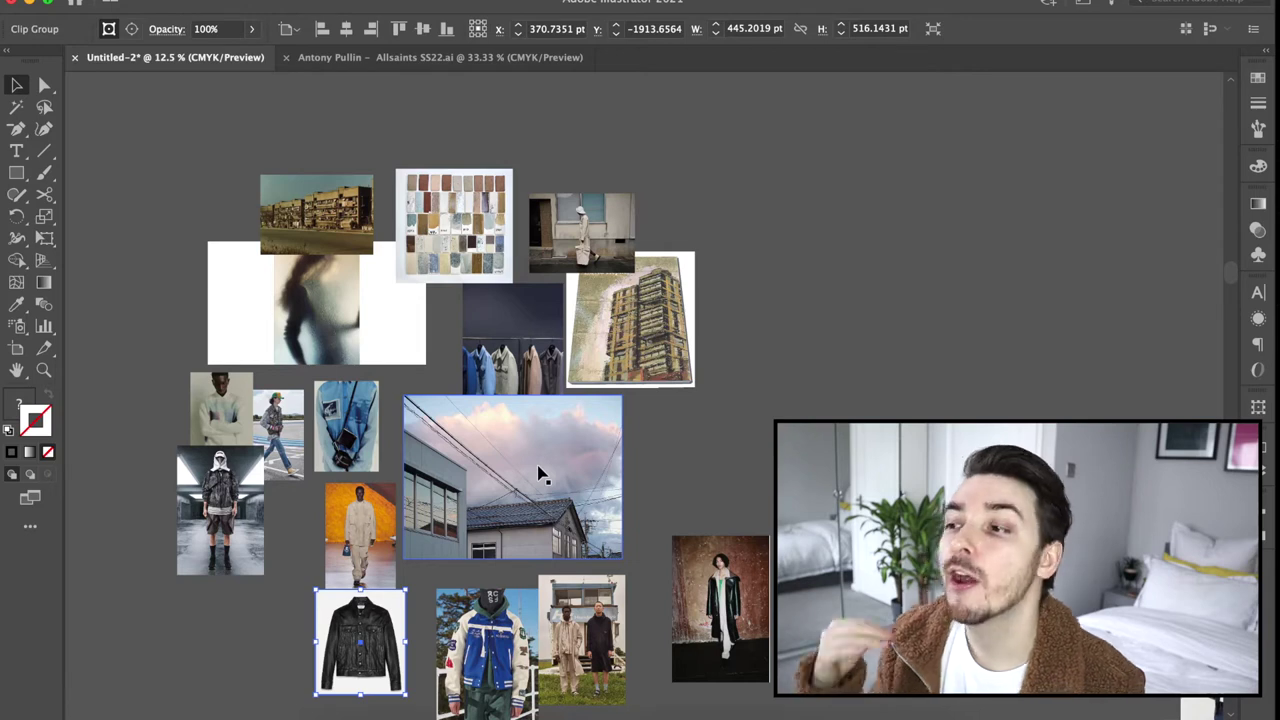
Step: Set the apartment block photo and tile swatch image apart, and crop the swatch image to a few tiles with a rectangular clipping mask
mouse_move(326, 215)
left_mouse_down()
mouse_move(866, 188)
mouse_move(791, 228)
left_mouse_up()
left_click_drag(458, 222, 913, 216)
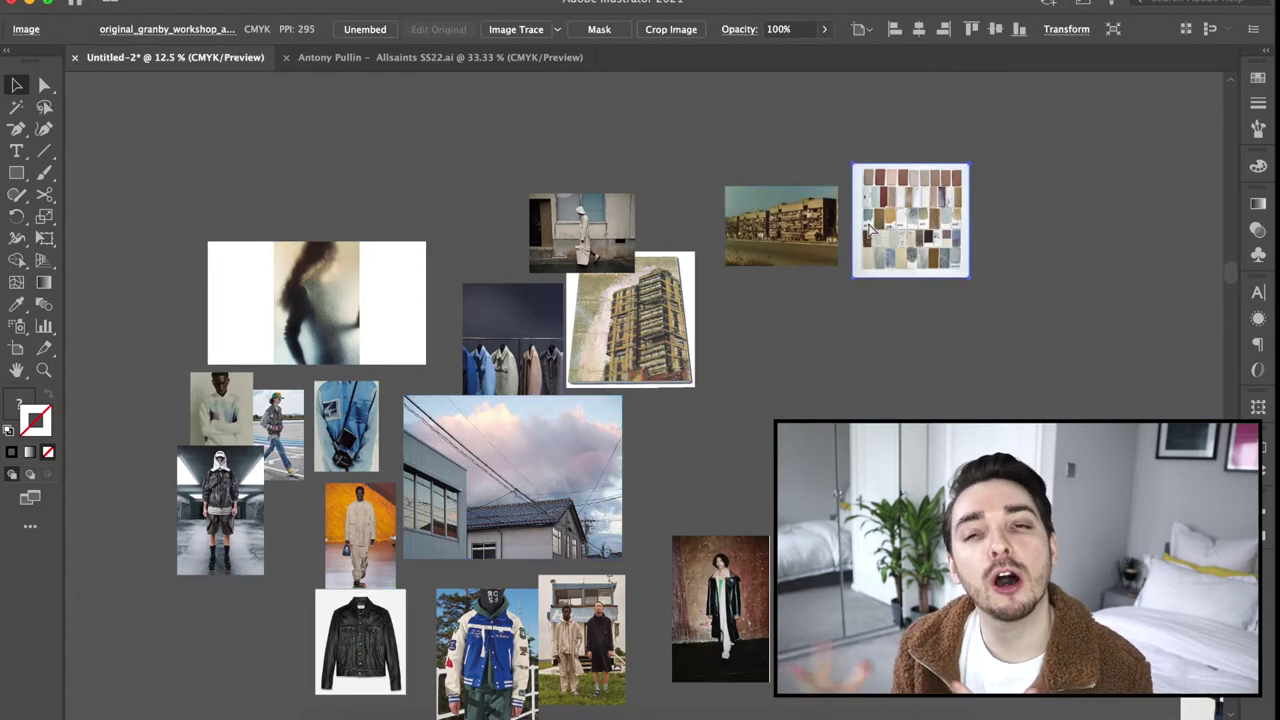
key("super+plus")
key("super+plus")
key("super+plus")
left_click(16, 172)
left_click_drag(506, 298, 608, 418)
left_click(16, 85)
left_click(680, 350, "shift")
key("super+7")
left_click_drag(546, 352, 510, 359)
left_click_drag(572, 425, 765, 543)
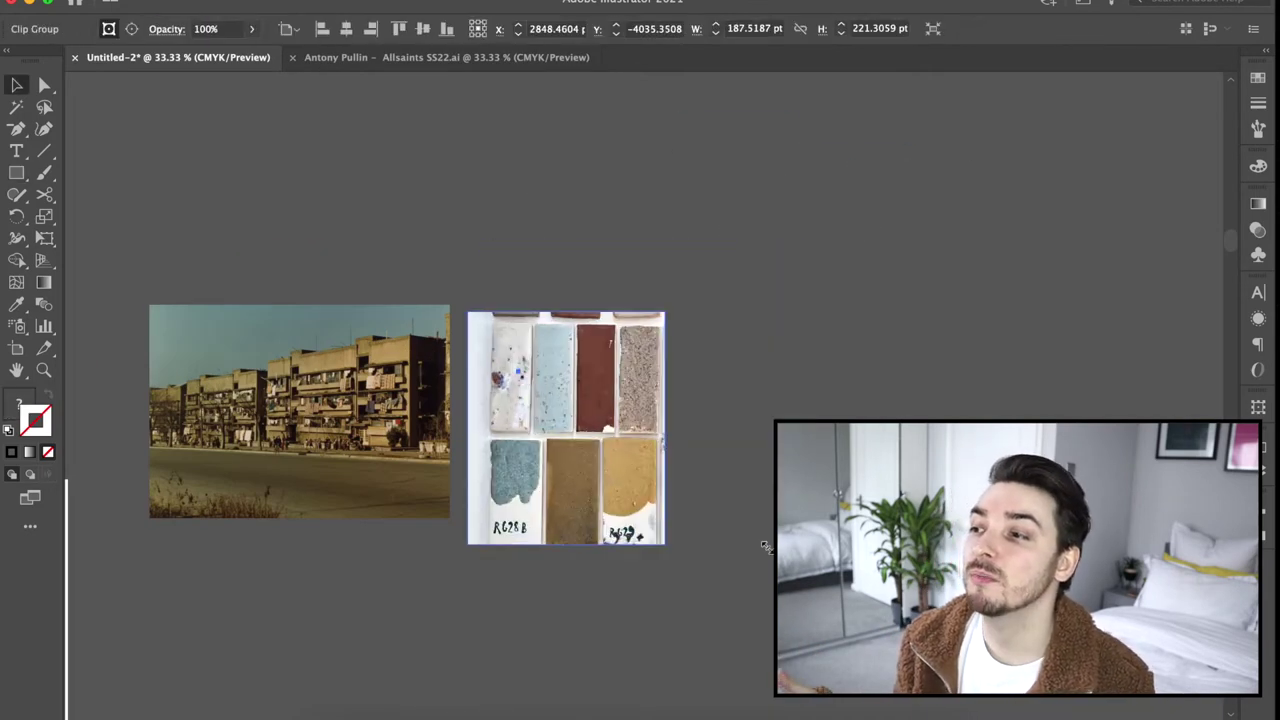
Step: Move the street walker photo and the blurred figure image over to the apartment block and tile swatch grouping
key("super+minus")
key("super+minus")
left_click_drag(240, 410, 336, 285)
left_click_drag(279, 442, 549, 290)
left_click_drag(158, 320, 820, 412)
Step: Crop the white side margins off the blurred figure image with a rectangular clipping mask
key("m")
left_click_drag(762, 363, 877, 528)
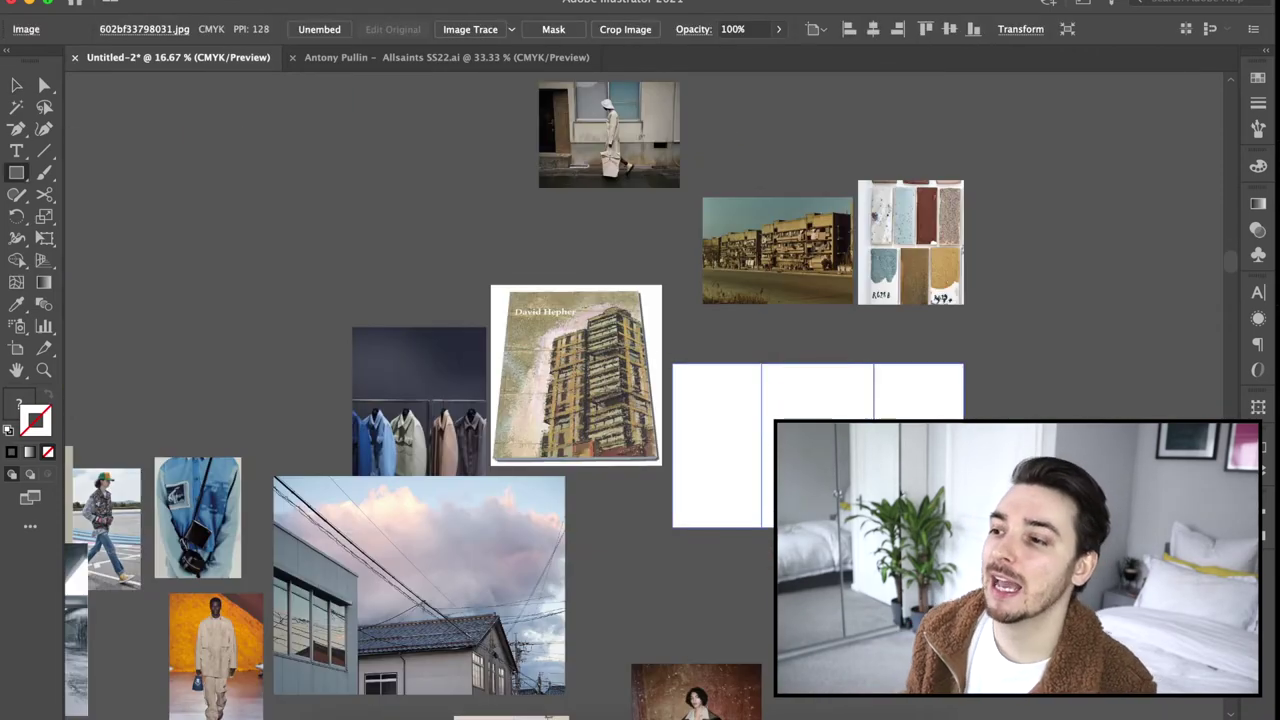
key("v")
left_click(705, 410, "shift")
key("super+7")
Step: Arrange the white-sweater portrait between the apartment block photo and the tile swatches, with the blurred figure image beneath them
left_click_drag(820, 400, 835, 354)
left_click_drag(512, 590, 317, 199)
left_click_drag(300, 260, 334, 204)
left_click_drag(112, 430, 1029, 326)
left_click_drag(170, 690, 660, 360)
left_click_drag(630, 500, 928, 233)
left_click_drag(928, 233, 368, 564)
left_click_drag(259, 662, 640, 596)
left_click_drag(928, 200, 313, 670)
left_click_drag(900, 240, 795, 248)
left_click_drag(681, 406, 638, 264)
left_click_drag(760, 300, 749, 294)
left_click_drag(500, 655, 860, 180)
key("super+minus")
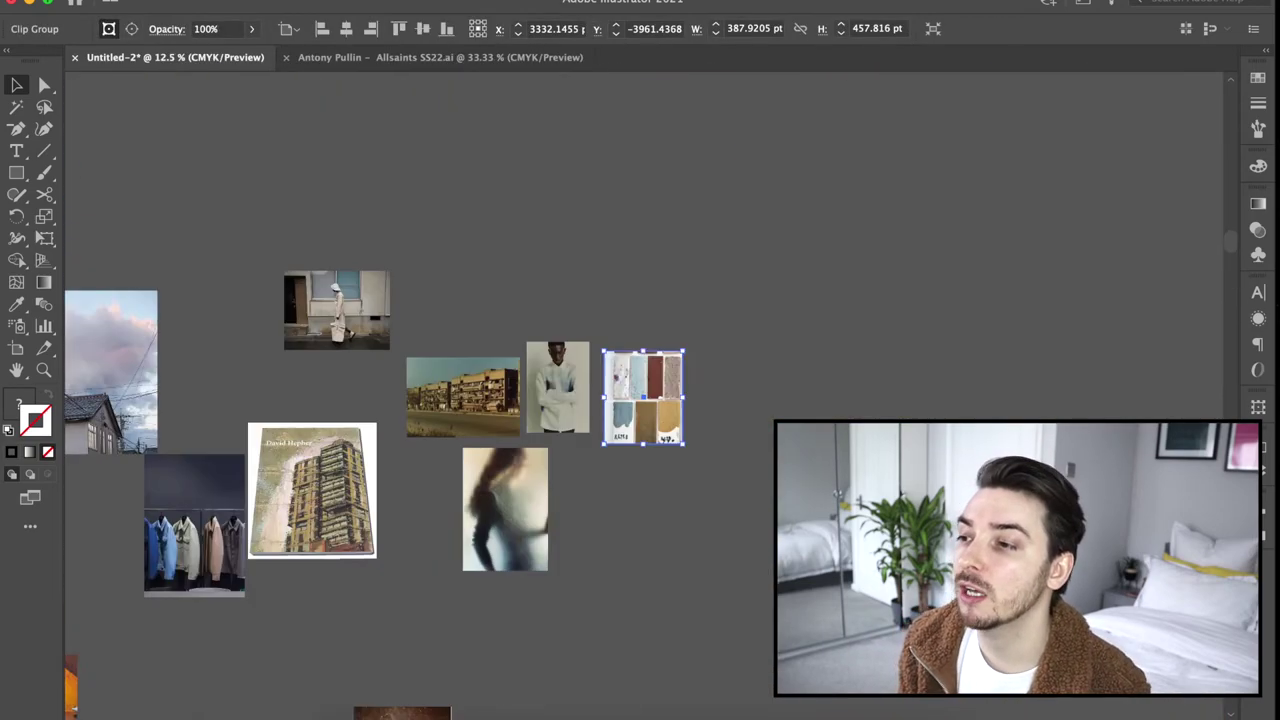
Step: Move the two-men photo, the leather biker jacket portrait and the other garment photos beneath the apartment block and tile swatch grouping
left_click_drag(568, 614, 697, 443)
left_click_drag(850, 520, 834, 340)
left_click_drag(697, 443, 731, 341)
left_click_drag(210, 420, 886, 339)
left_click_drag(428, 530, 764, 245)
left_click_drag(356, 548, 674, 380)
left_click_drag(561, 518, 756, 417)
scroll(250, 540, "left", 2)
left_click_drag(285, 548, 625, 403)
Step: Set the apartment tower book cover aside, then place the hooded figure beside the blurred image and the walking jeans look beside the tile swatches
left_click_drag(555, 225, 369, 431)
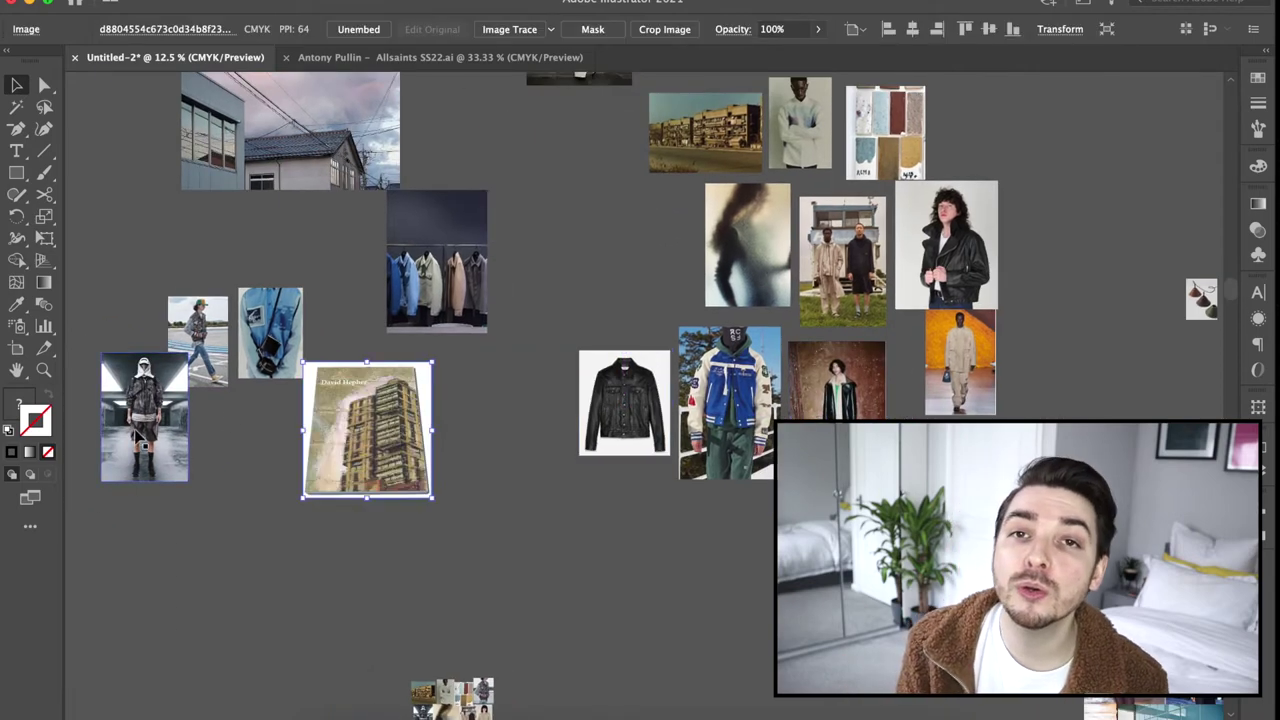
left_click_drag(150, 414, 643, 254)
scroll(643, 254, "up", 2)
left_click_drag(112, 413, 889, 209)
key("super+plus")
scroll(738, 357, "down", 3)
scroll(738, 357, "left", 3)
key("super+minus")
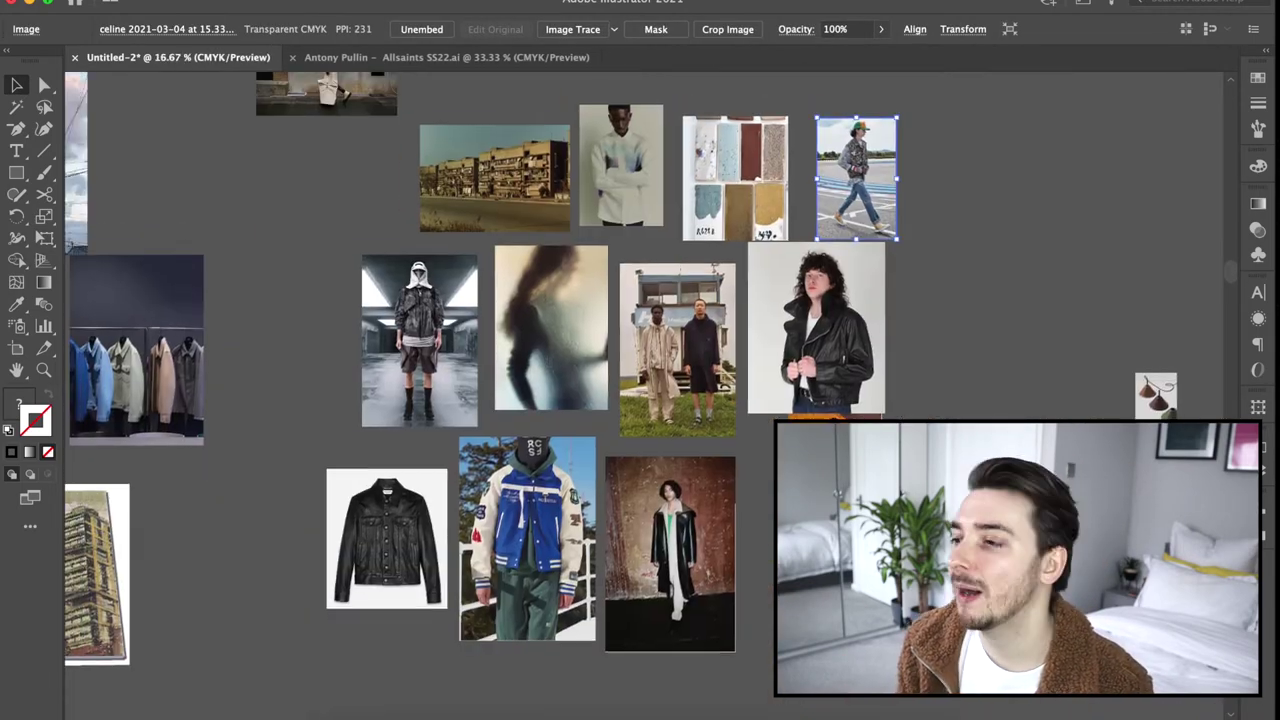
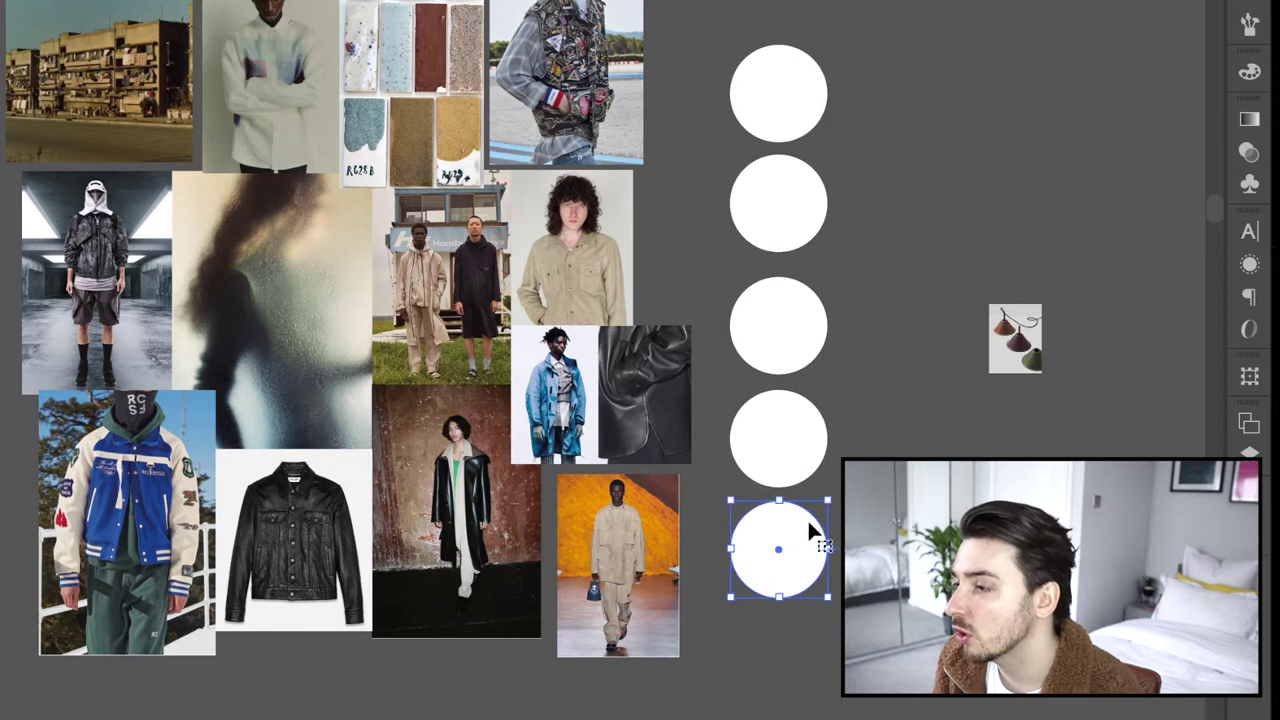
Step: Scale down the column of white circles beside the collage slightly and move the last circle up closer to the others
key("a")
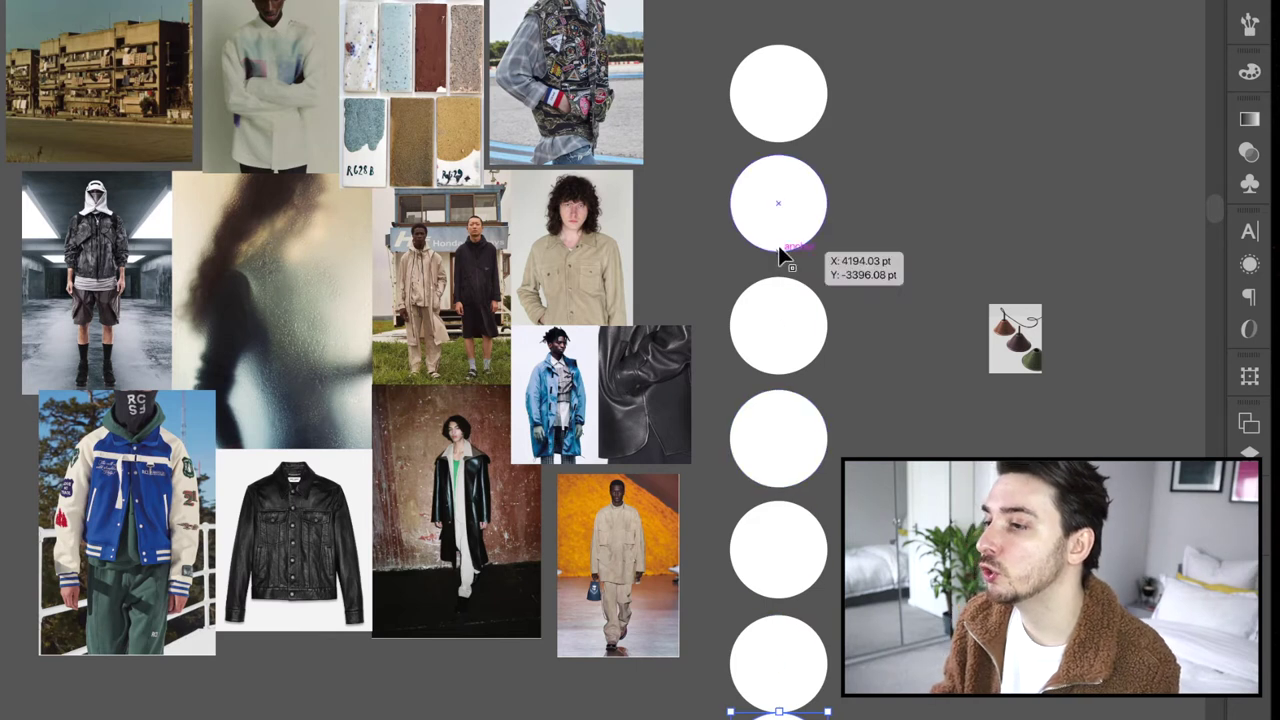
left_click_drag(740, 27, 758, 668)
left_click_drag(764, 719, 766, 675)
Step: Fill the first circle with the light grey of the tile swatch image and the second with its gold tile colour using the Eyedropper
left_click(726, 6)
left_click(764, 29)
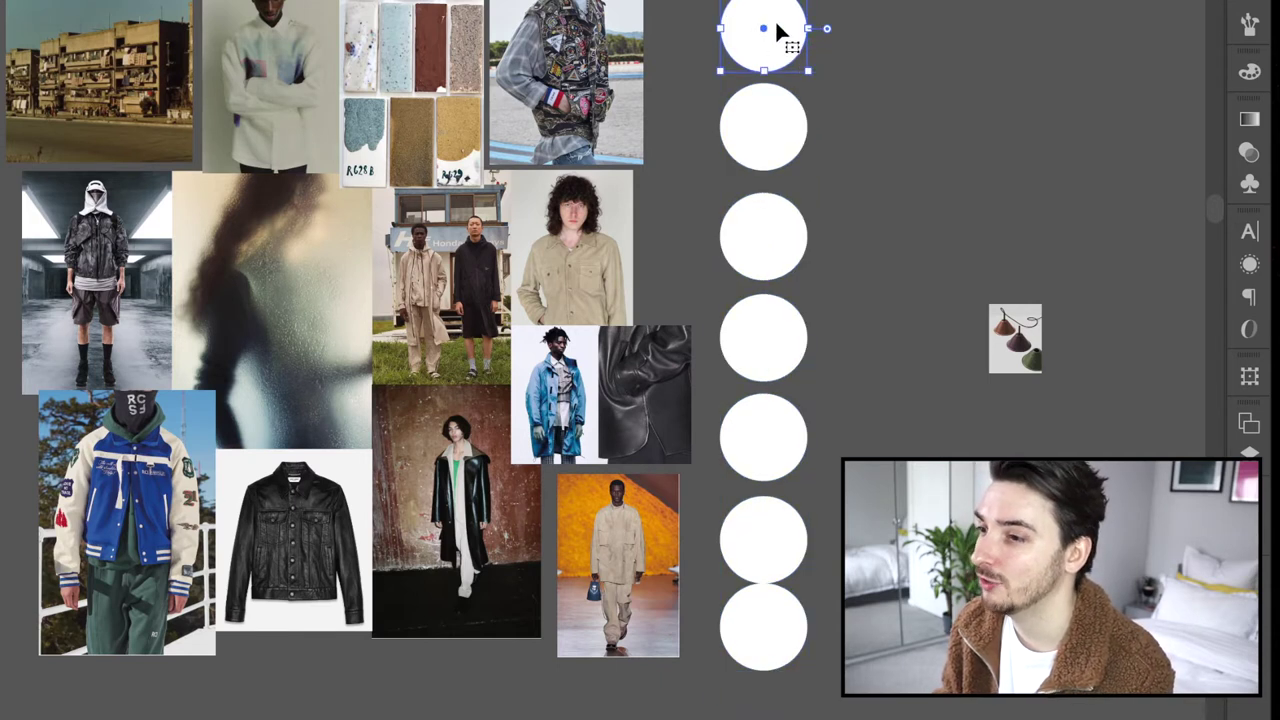
key("i")
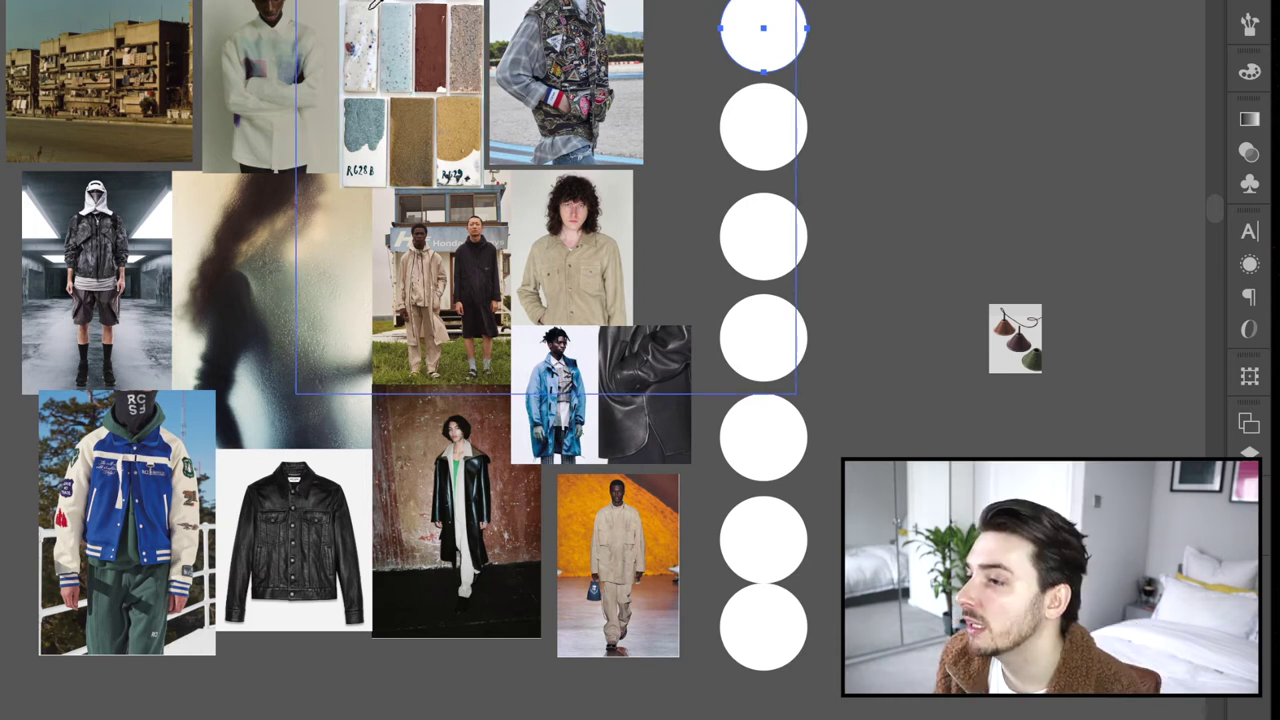
left_click(372, 6)
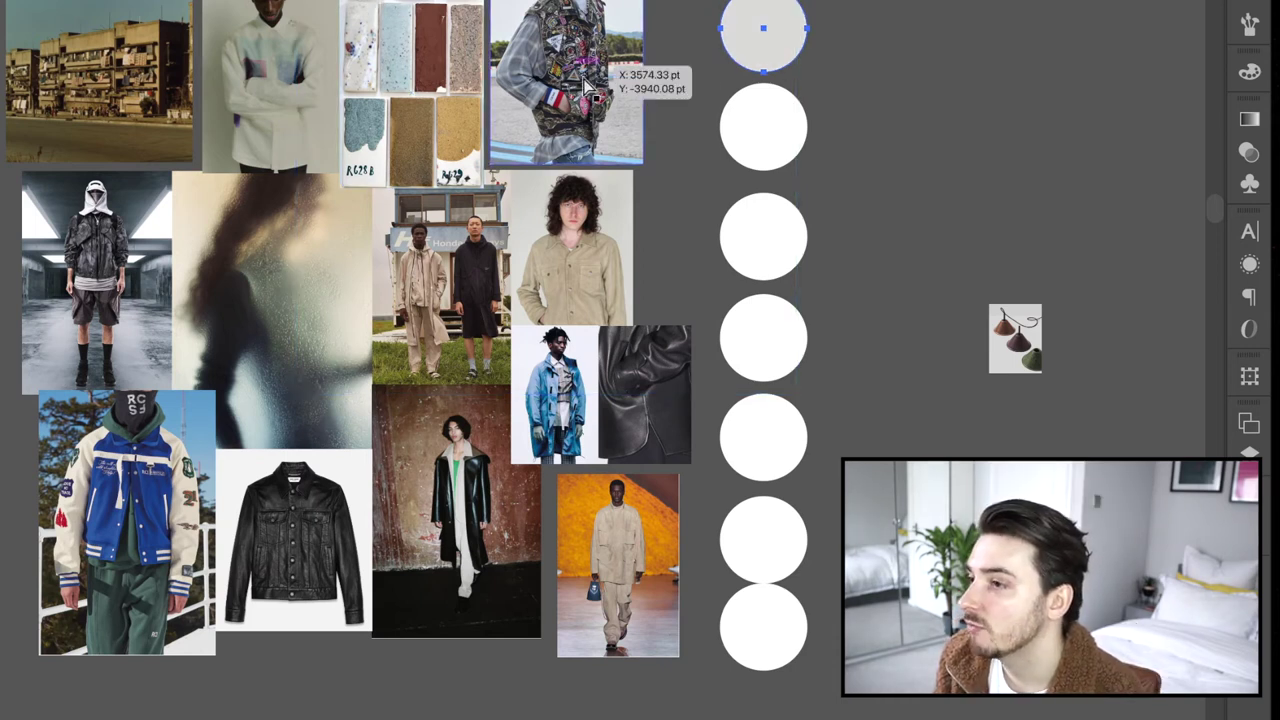
left_click(818, 133)
left_click(774, 136)
key("i")
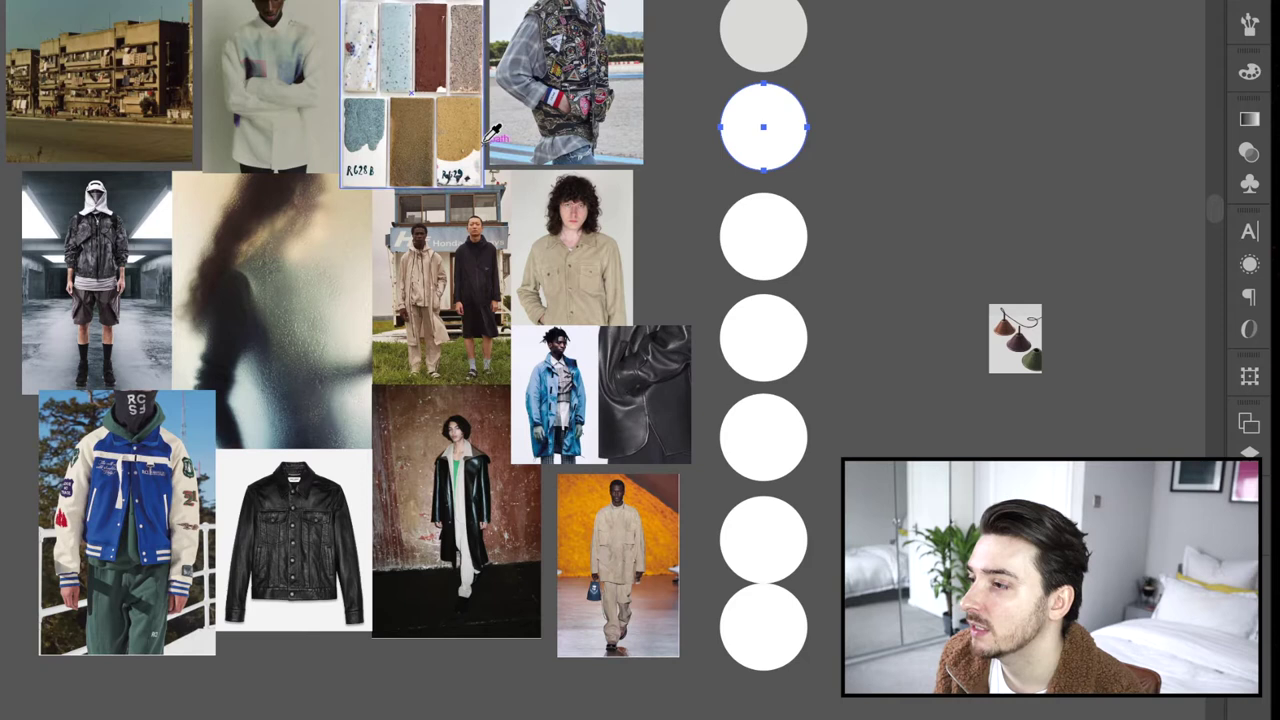
left_click(468, 113)
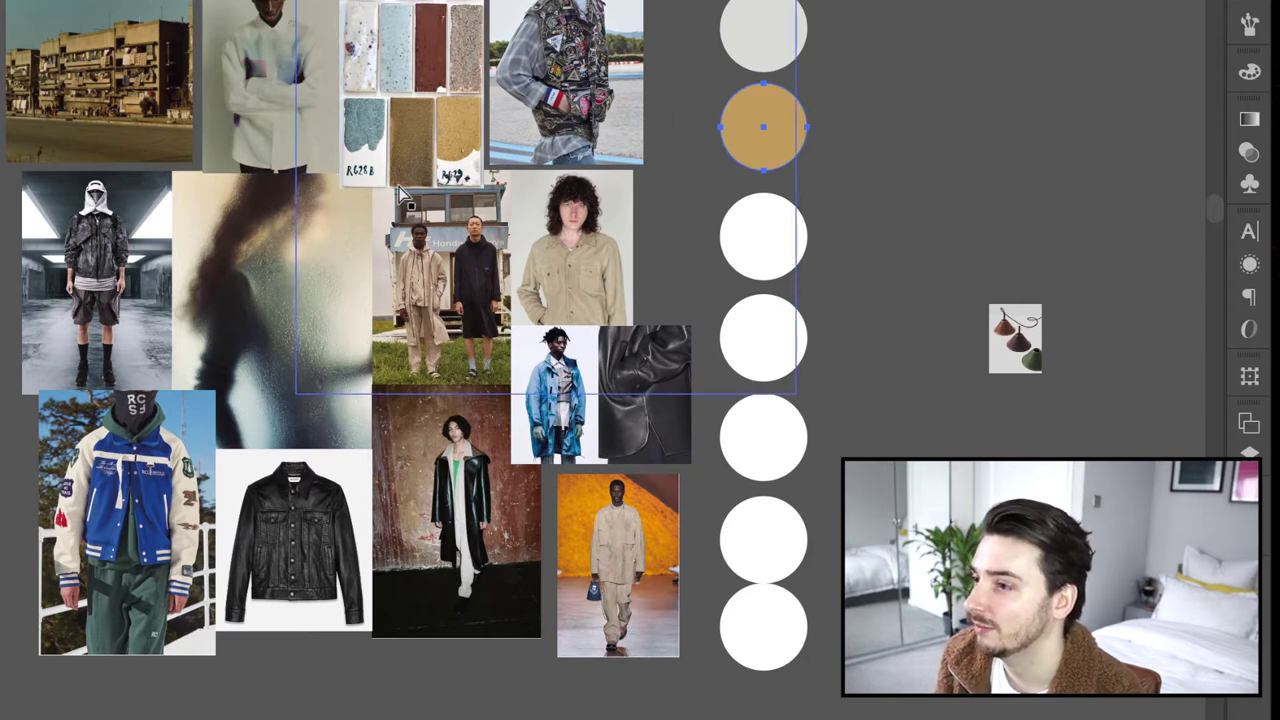
Step: Fill the third circle with the brown tile colour and the fourth with the dark red tile colour using the Eyedropper
left_click(798, 240)
key("i")
left_click(416, 132)
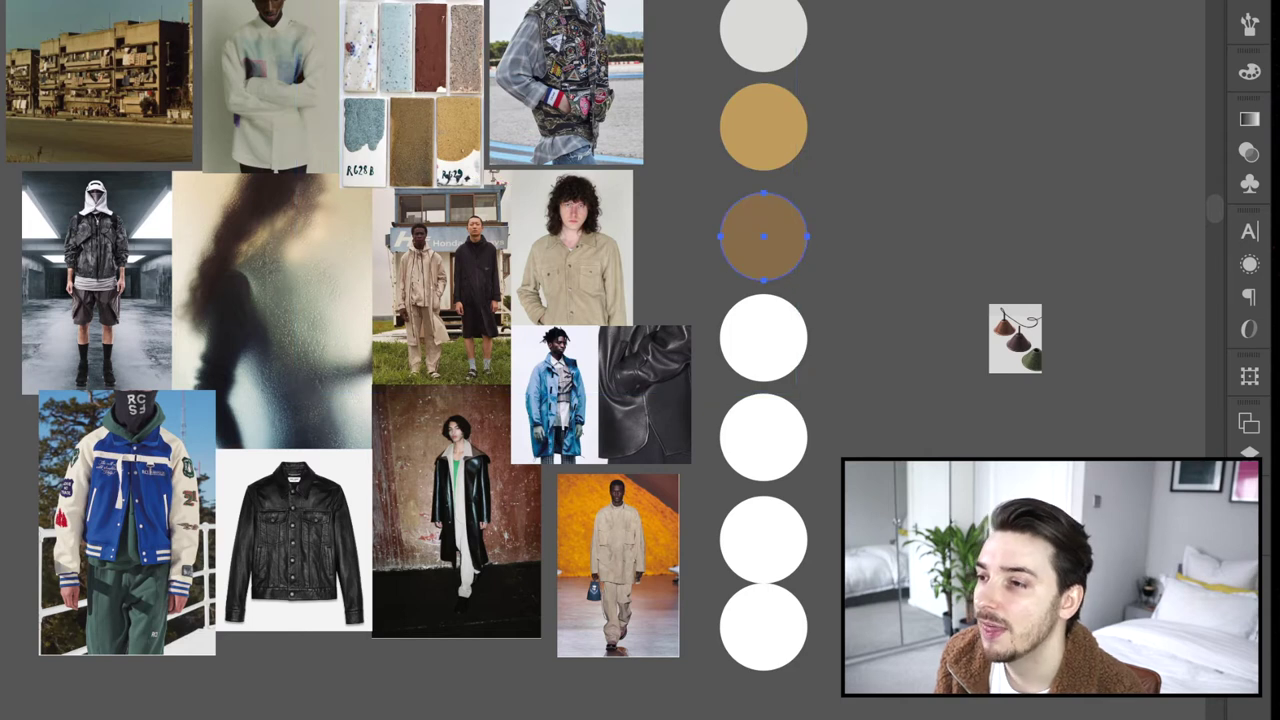
left_click(757, 329)
key("i")
left_click(440, 25)
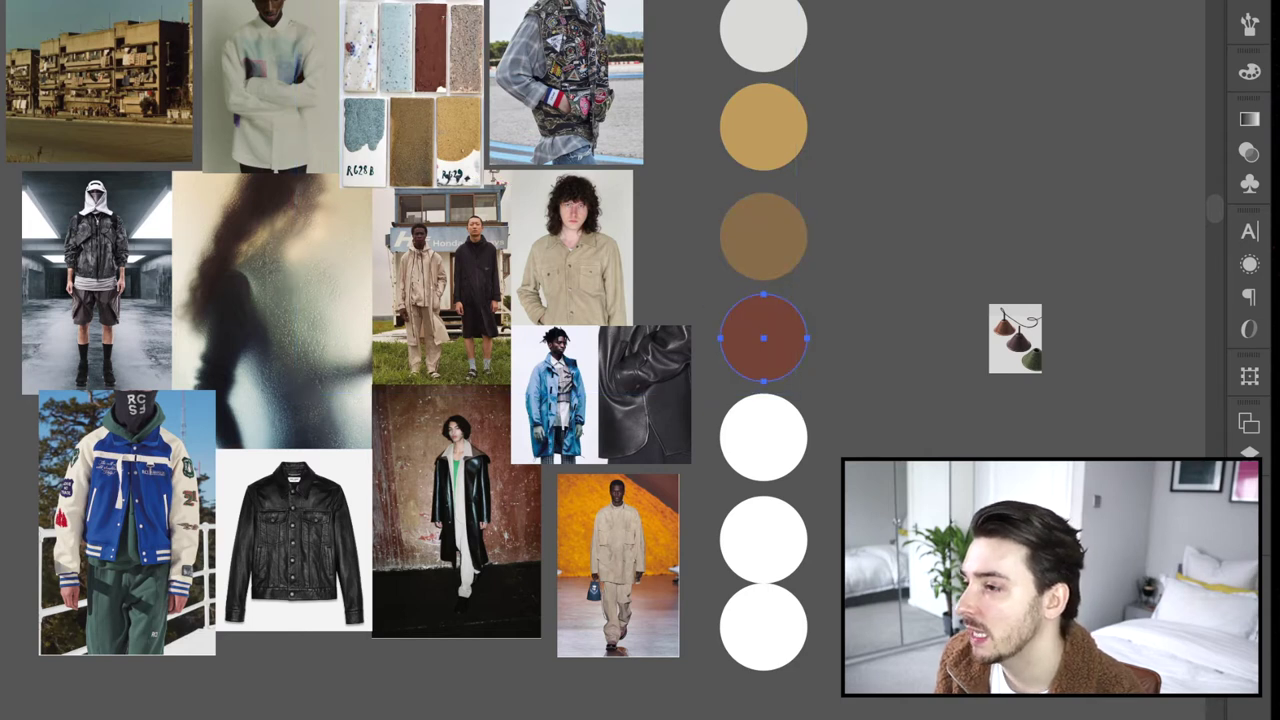
Step: Sample the varsity jacket's blue for the fifth circle, the pale blue tile for the sixth and the teal tile for the seventh
key("i")
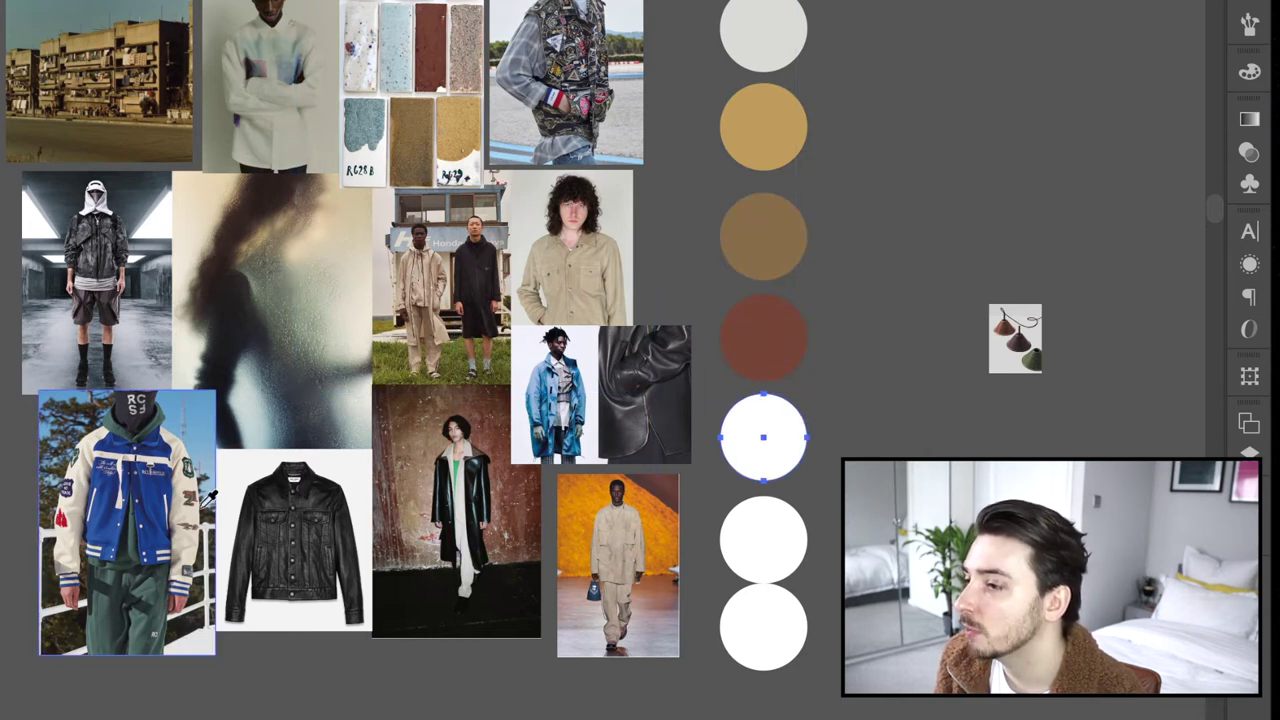
left_click(152, 476)
left_click(768, 522)
key("i")
left_click(403, 30)
key("v")
left_click(372, 122)
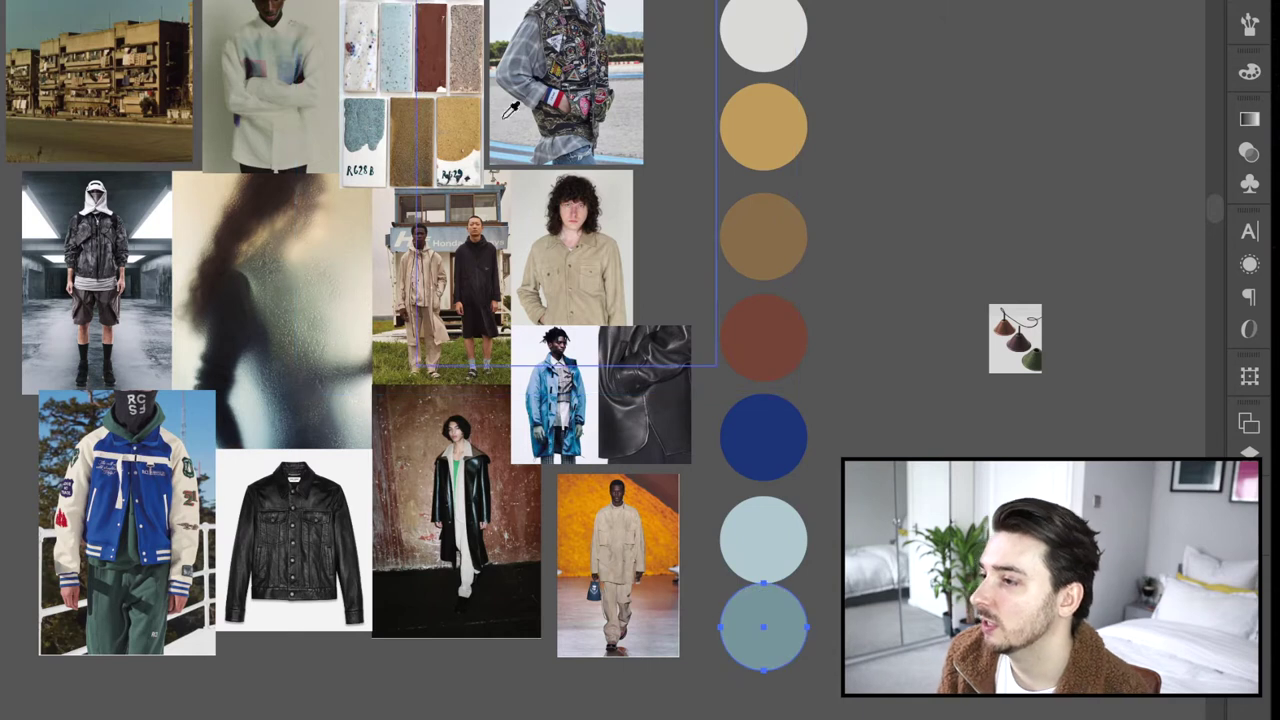
Step: Even out the spacing of the seven colour circles, place them as a horizontal row beneath the collage and scale the row down
left_click(746, 529)
left_click_drag(746, 529, 752, 520)
key("ctrl+shift+a")
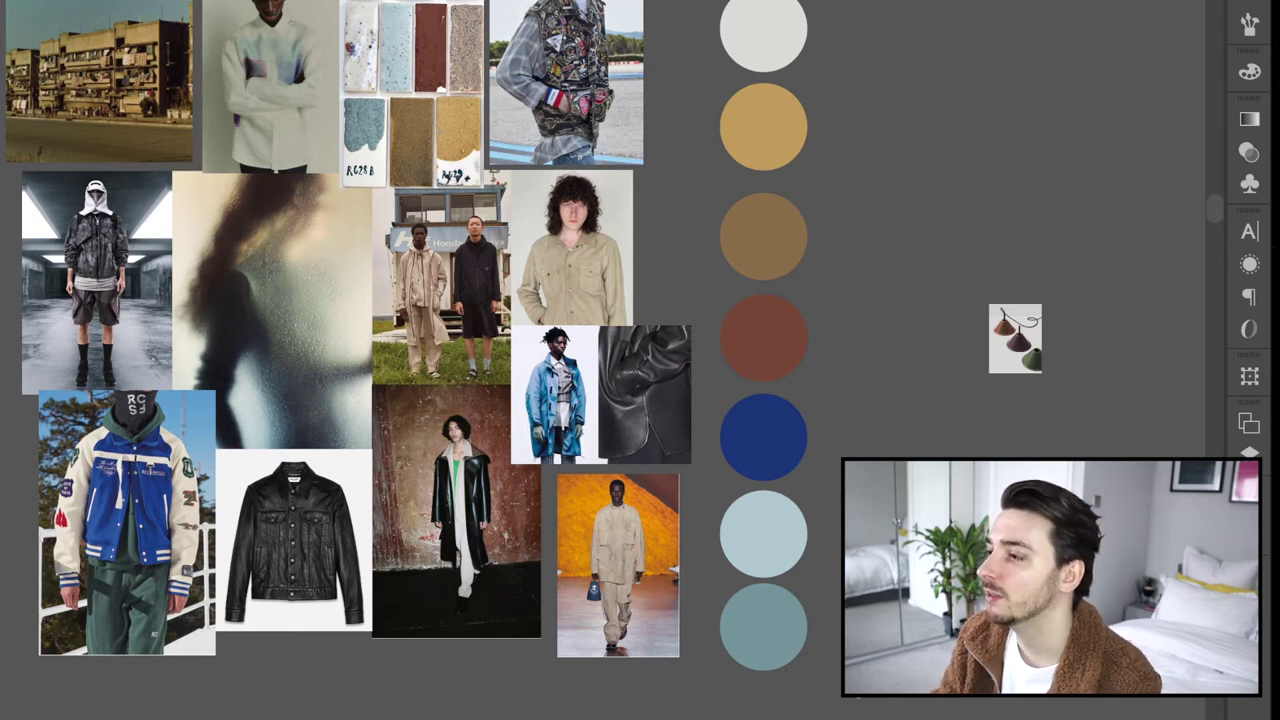
left_click(743, 12)
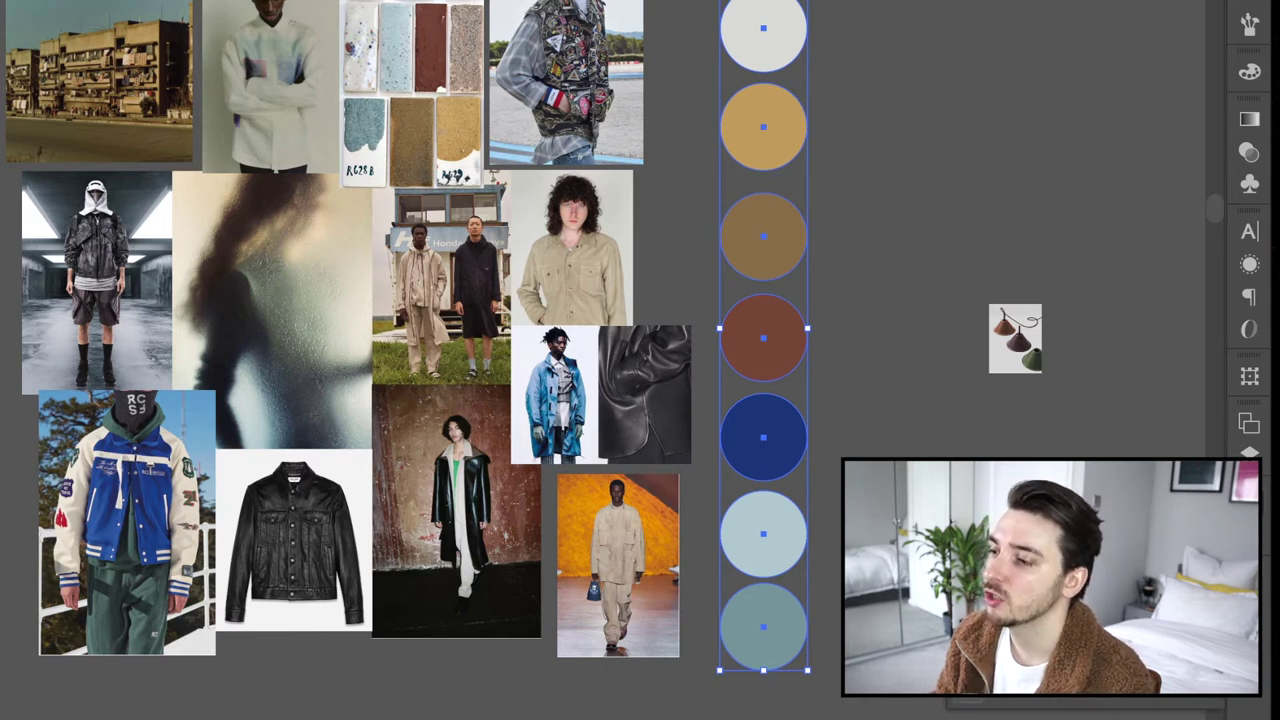
left_click(968, 698)
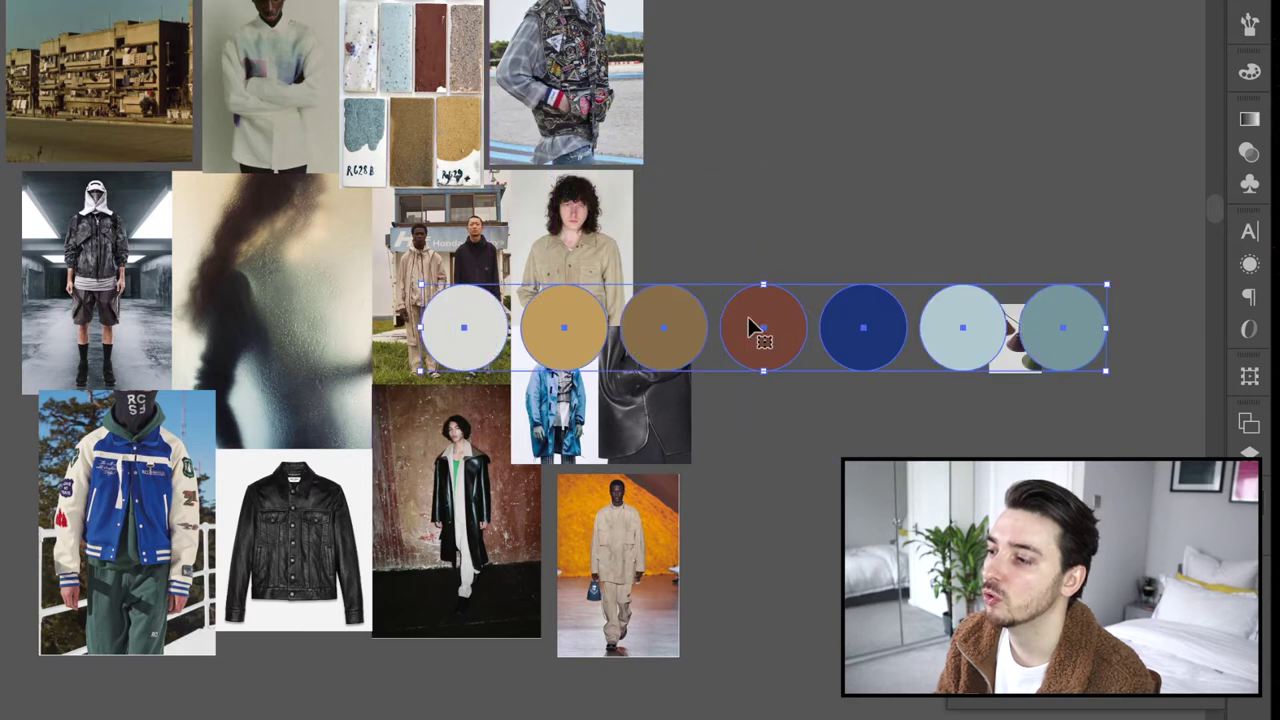
left_click_drag(764, 324, 423, 420)
scroll(560, 430, "up", 2)
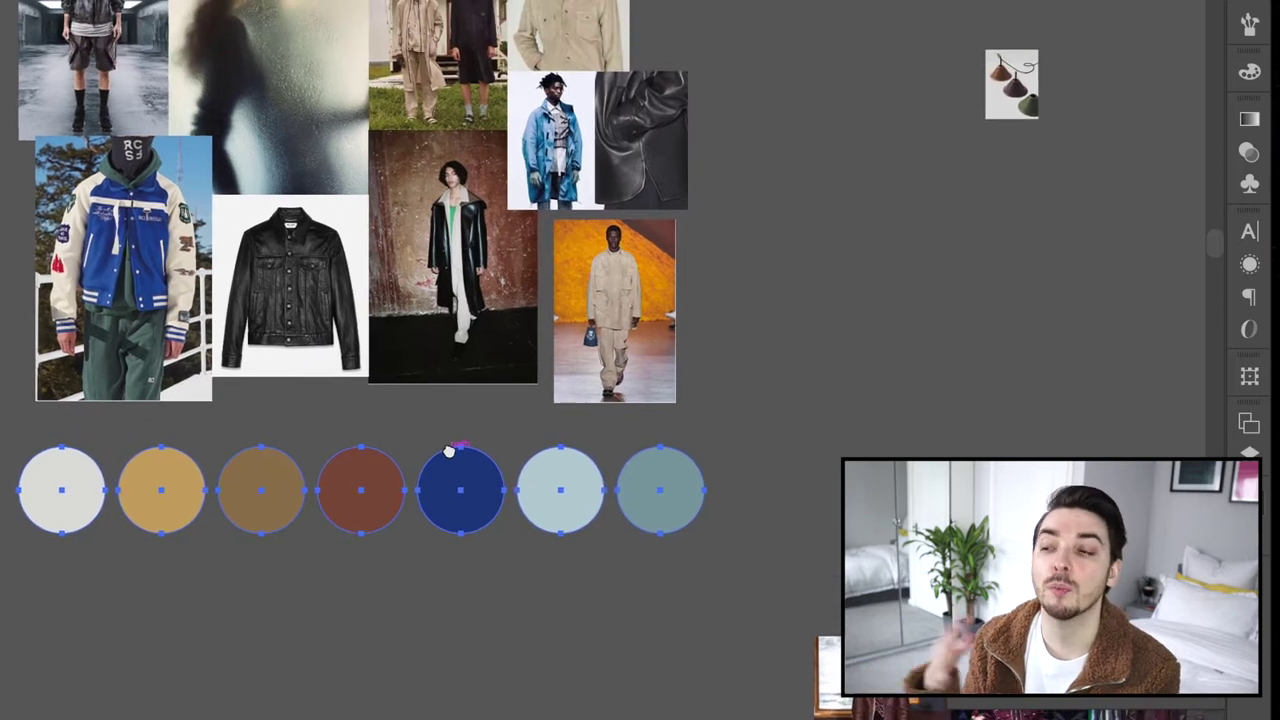
left_click_drag(709, 491, 634, 503)
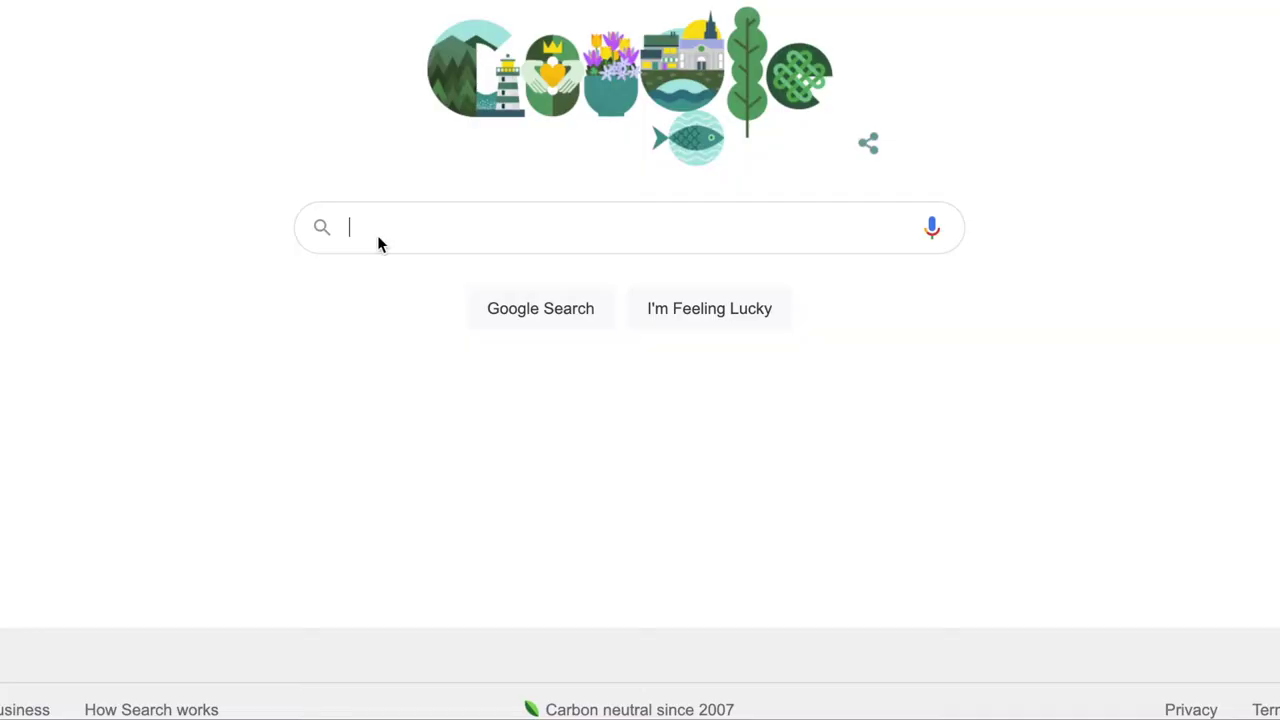
Step: In the web browser, search Google for "warm sand pantone" and open the PANTONE 15-1214 TCX Warm Sand image
type("warm ")
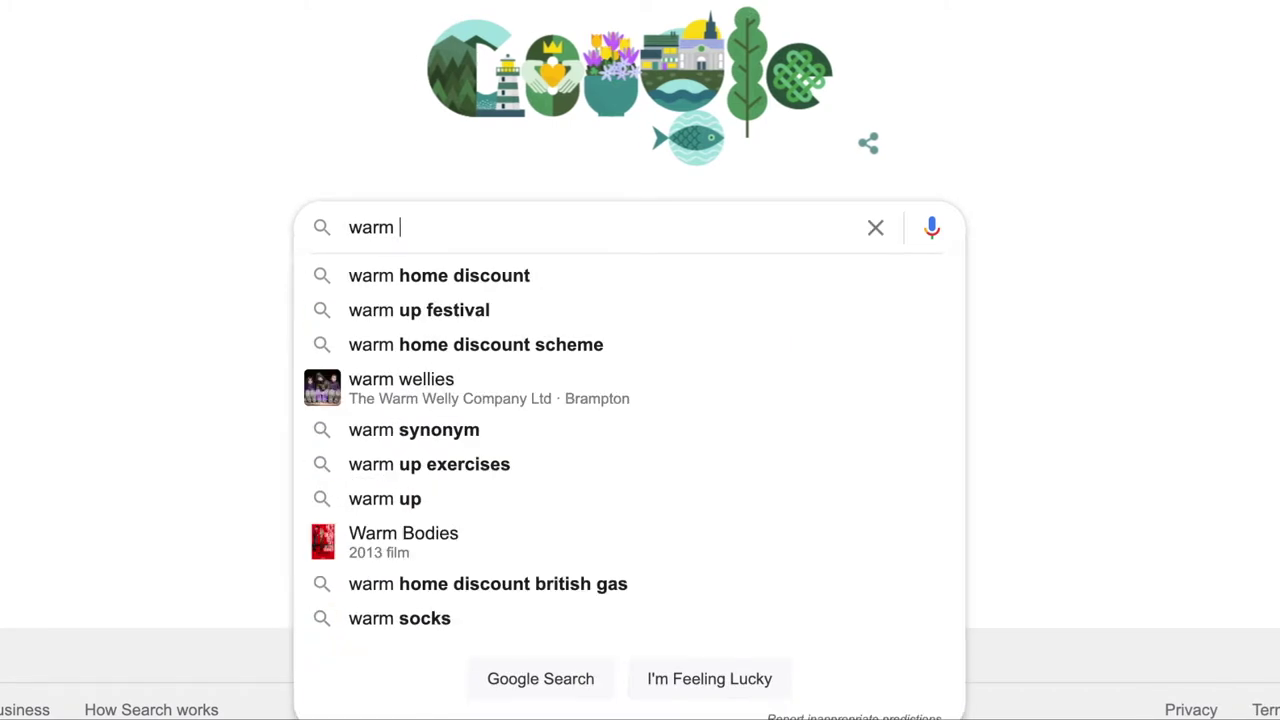
type("sand pantone")
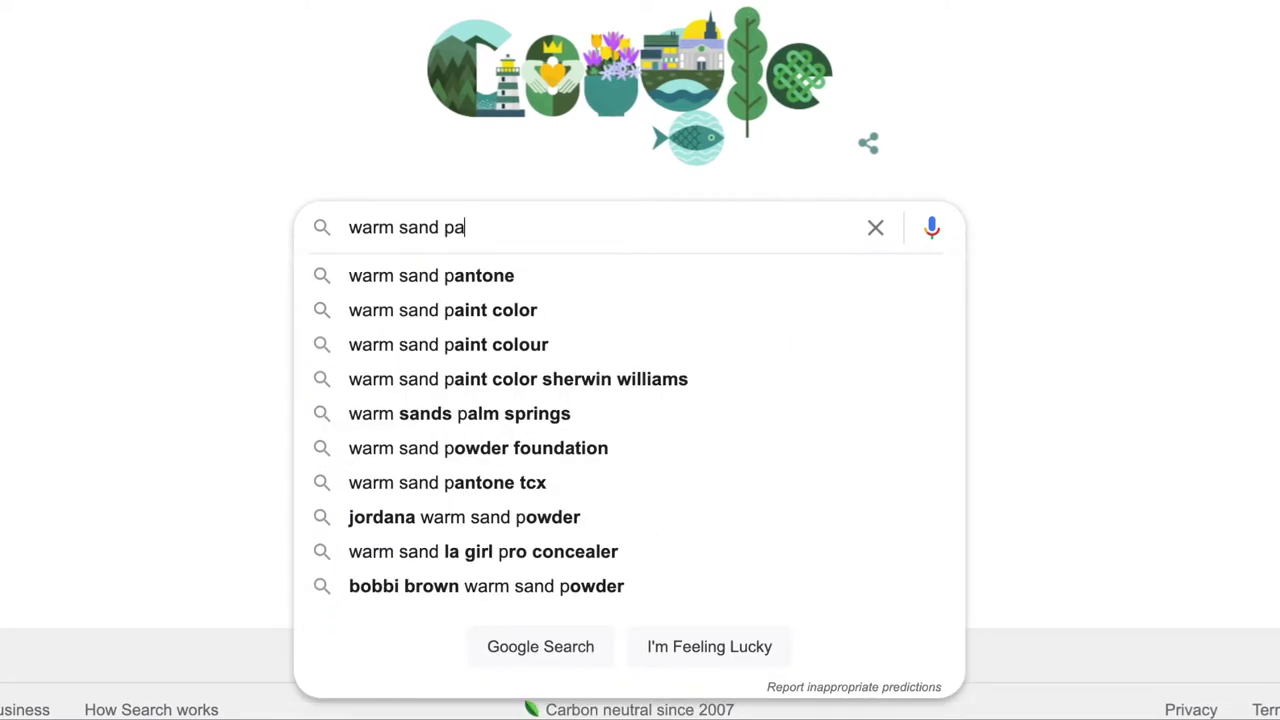
key("Return")
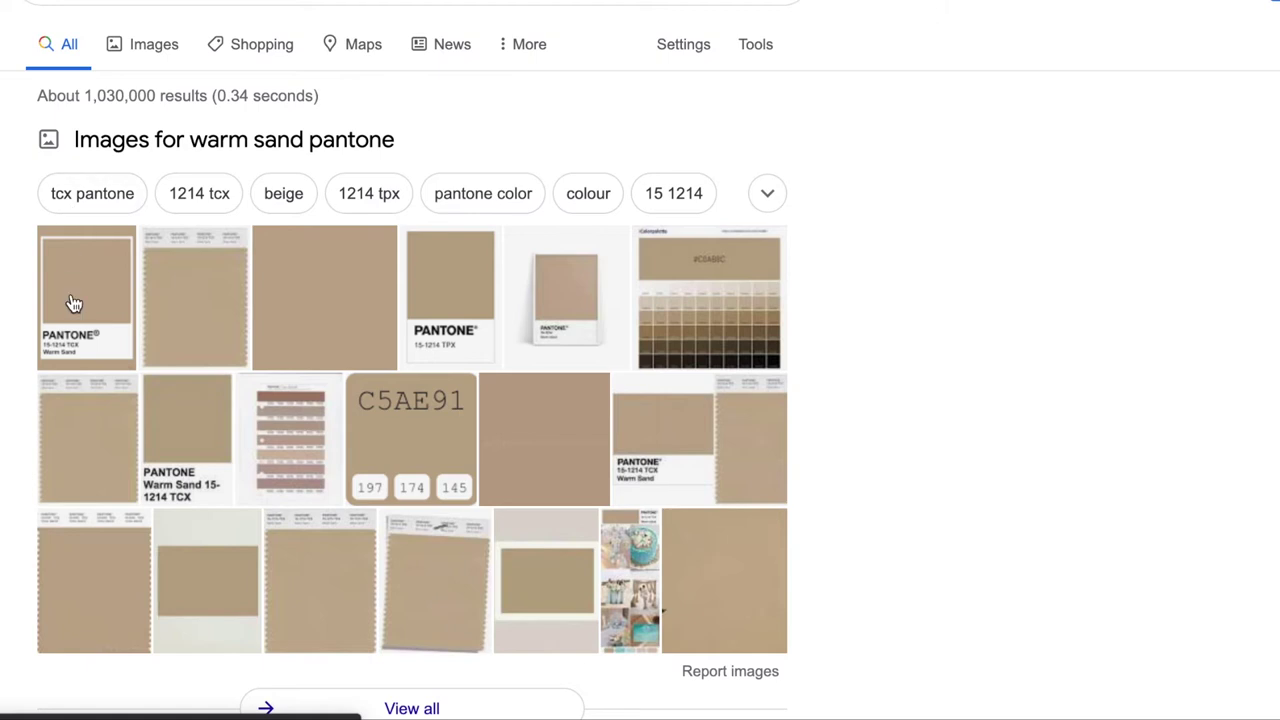
left_click(74, 303)
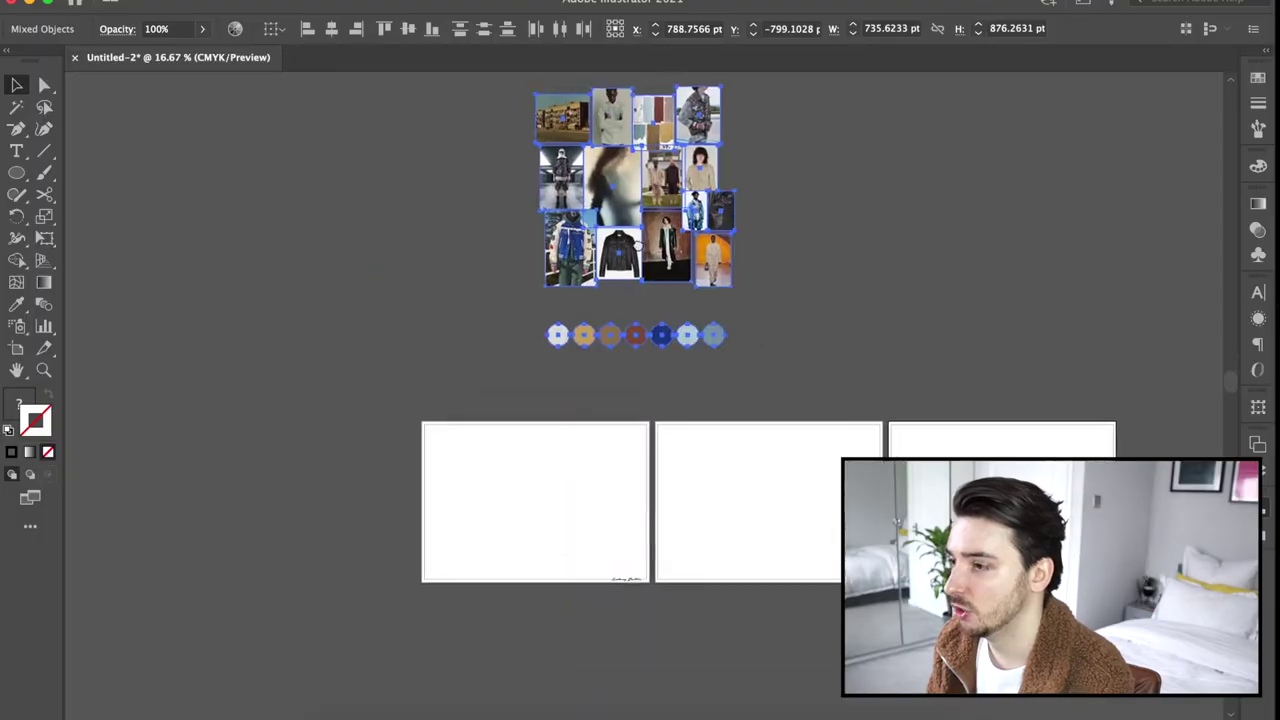
Step: In Illustrator, move the collage and colour circles onto the first artboard and scale them down to about 431 by 513 pt
left_click_drag(672, 203, 570, 535)
left_click_drag(643, 686, 597, 583)
key("super+equal")
key("super+equal")
key("super+equal")
key("super+equal")
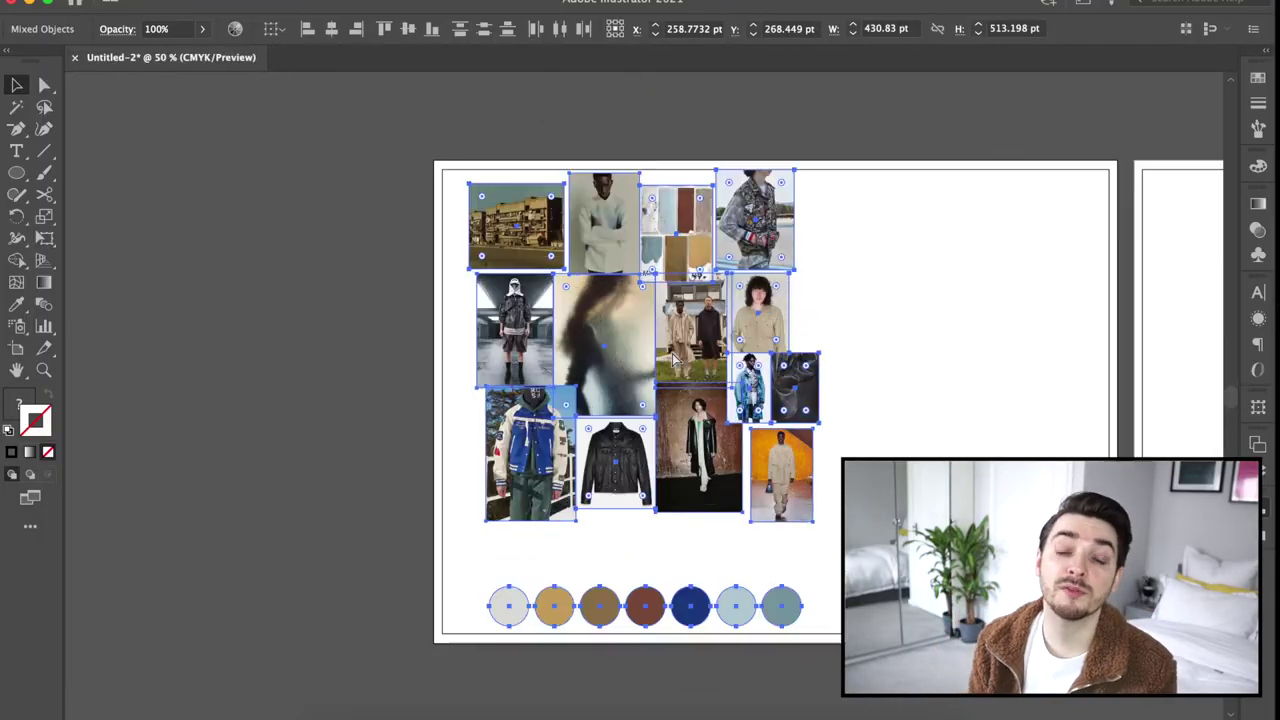
Step: Select the seven colour circles and move the row up closer to the collage images
left_click(824, 692)
left_click(757, 695, "shift")
left_click(697, 696, "shift")
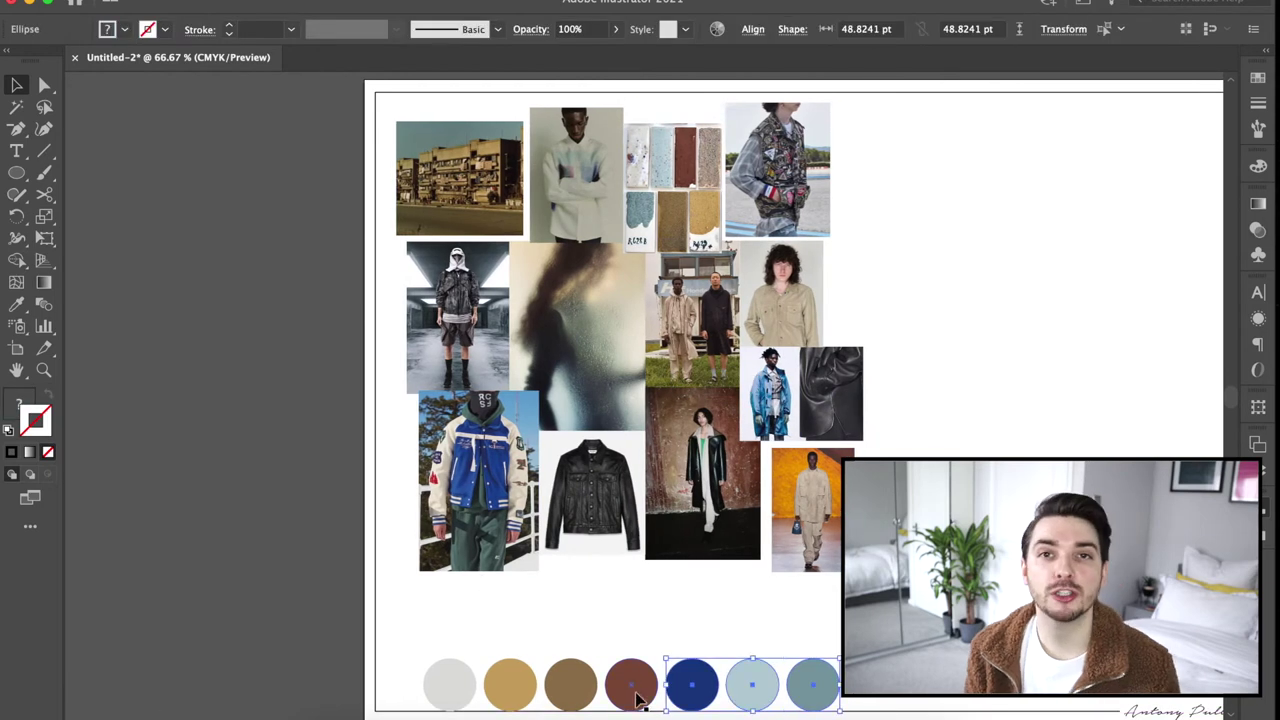
left_click(426, 700, "shift")
left_click_drag(731, 700, 731, 660)
Step: Select the whole collage with its colour circles and shift it slightly down inside the first artboard's margins
left_click_drag(908, 676, 514, 152)
left_click_drag(514, 152, 514, 163)
key("super+z")
left_click(961, 92, "shift")
left_click_drag(794, 180, 794, 195)
key("super+z")
left_click(469, 650, "shift")
left_click_drag(671, 184, 671, 189)
left_click_drag(900, 485, 608, 447)
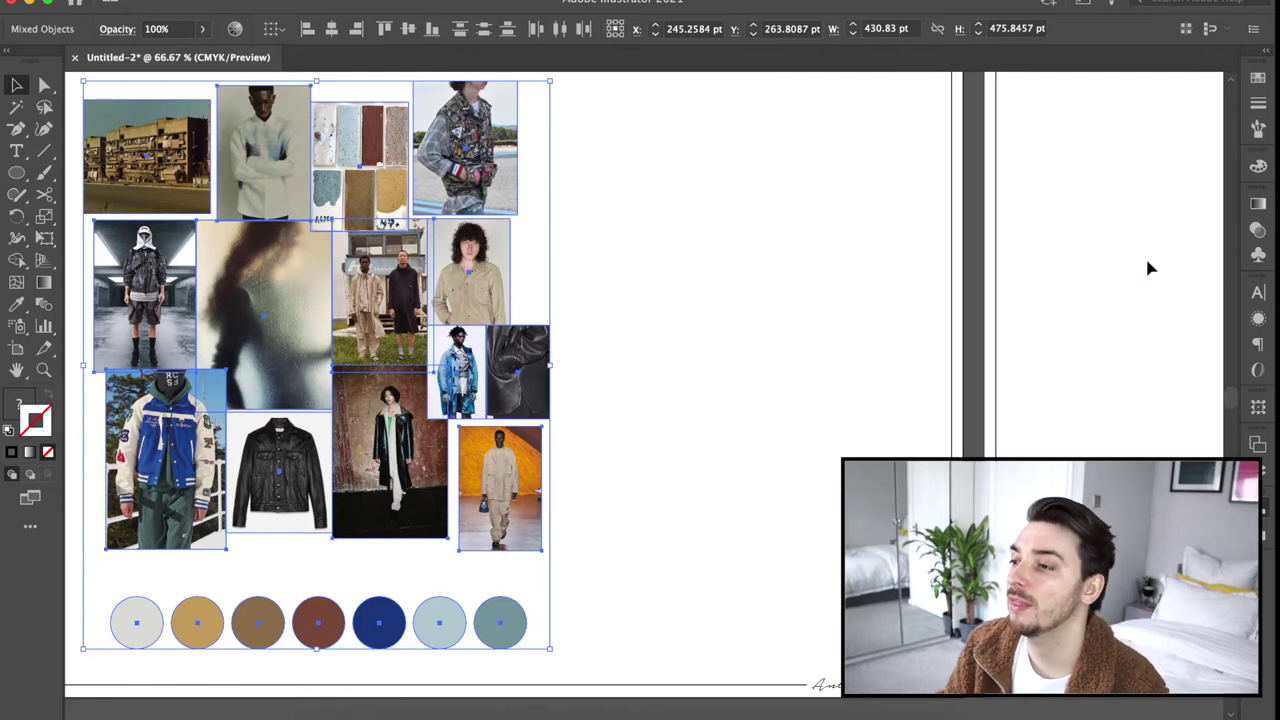
scroll(815, 268, "up", 3)
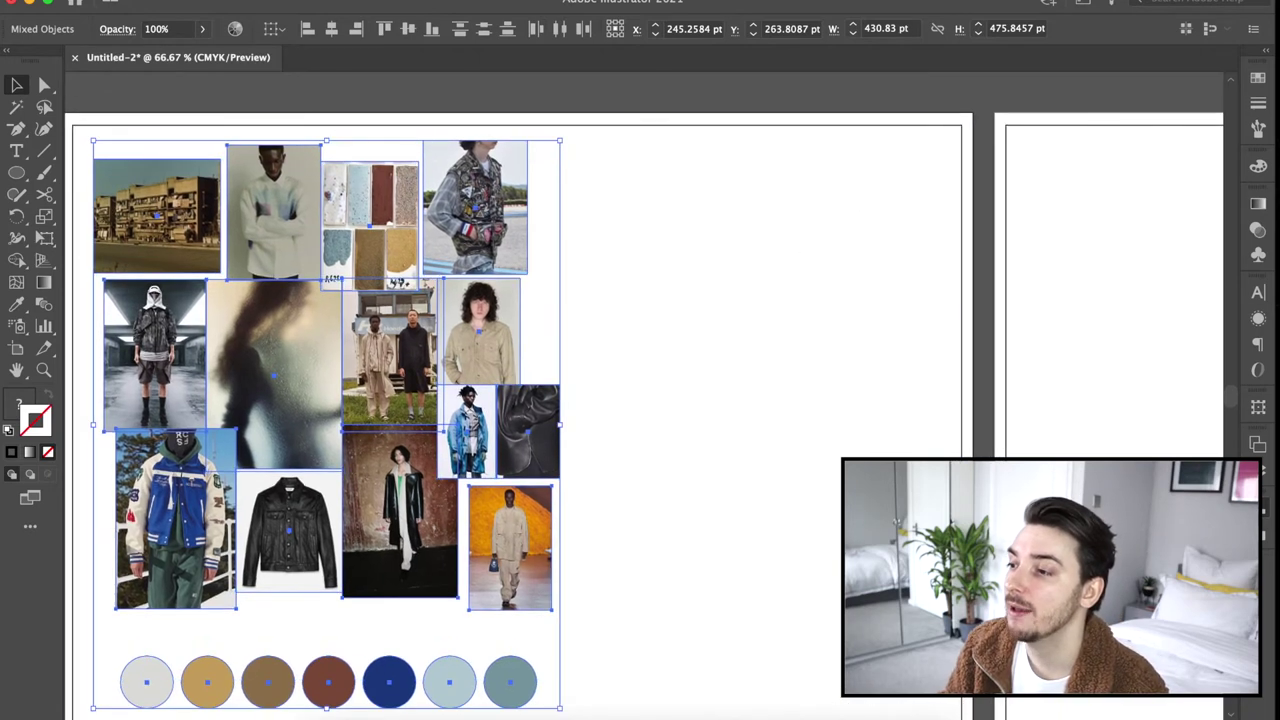